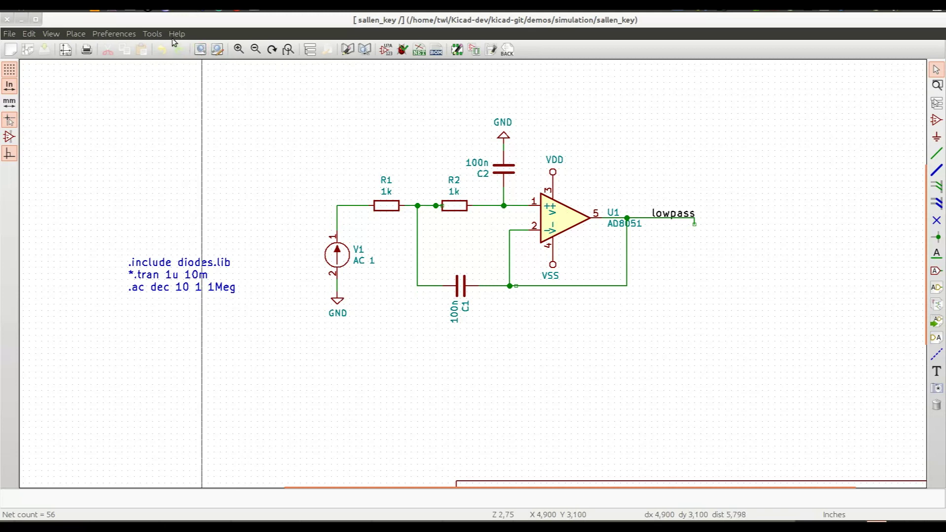
# Launch the Simulator full-screen, enlarge the plot panes, and run the AC simulation
pyautogui.click(152, 34)
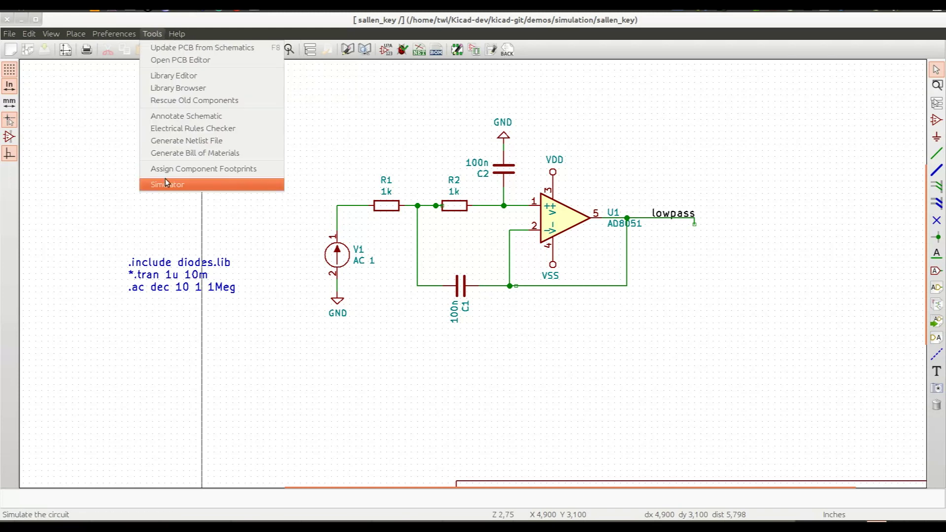
pyautogui.click(166, 182)
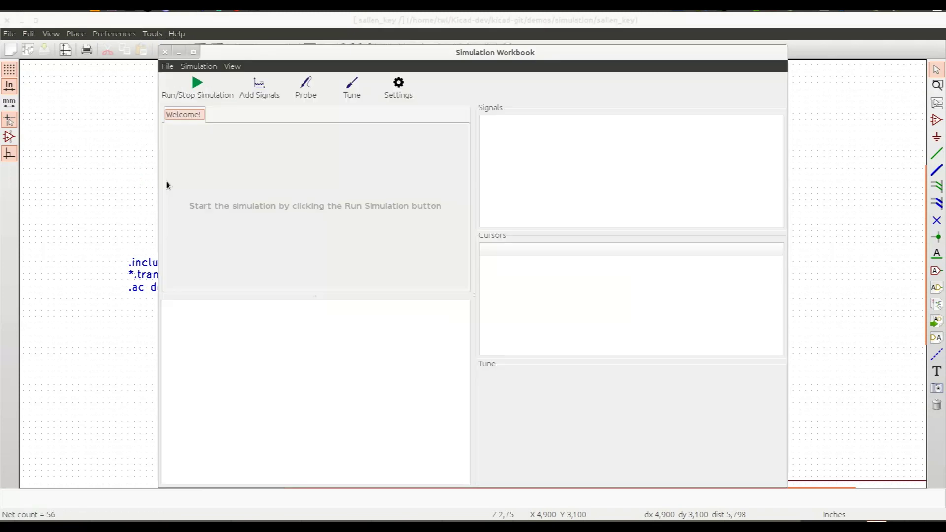
pyautogui.doubleClick(333, 55)
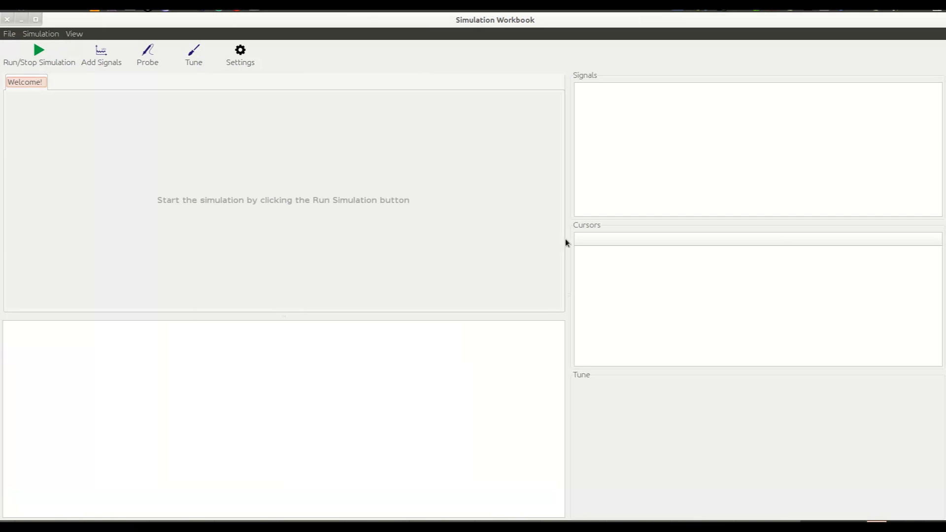
pyautogui.moveTo(567, 226); pyautogui.dragTo(733, 296)
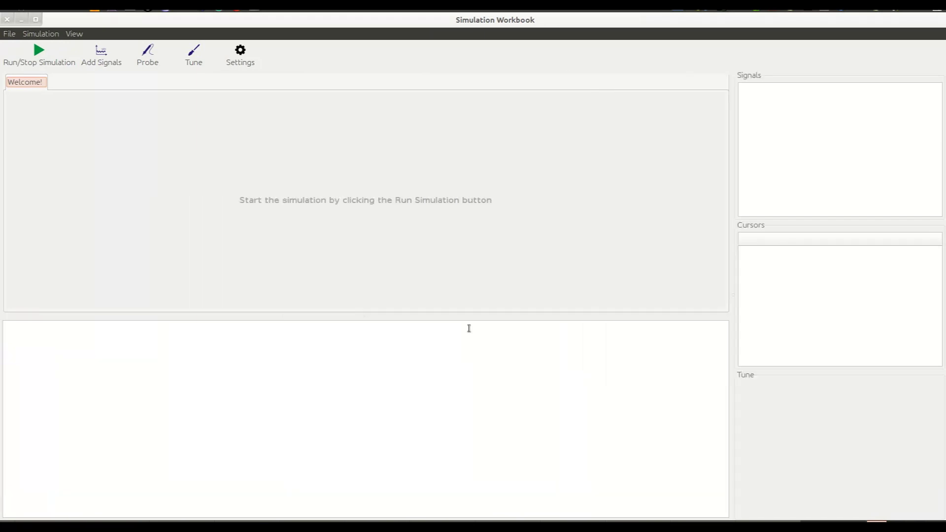
pyautogui.moveTo(437, 316); pyautogui.dragTo(433, 421)
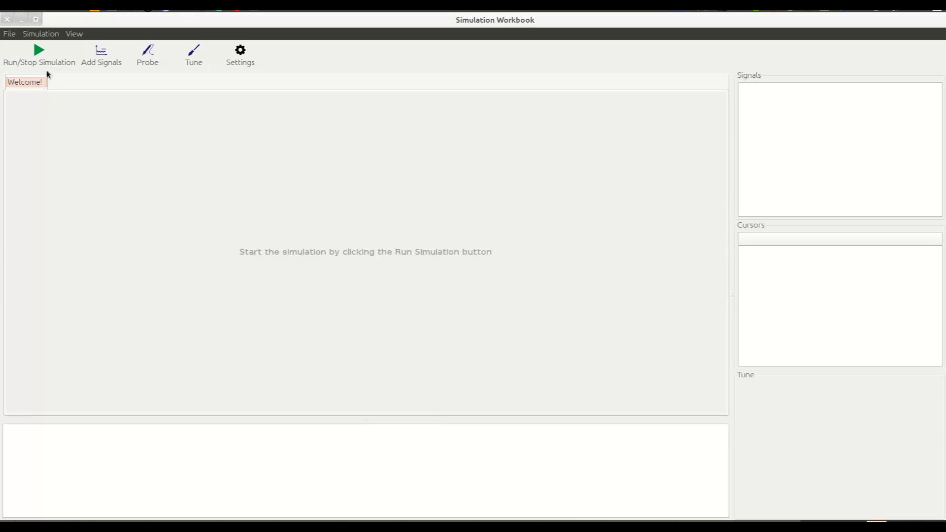
pyautogui.click(38, 61)
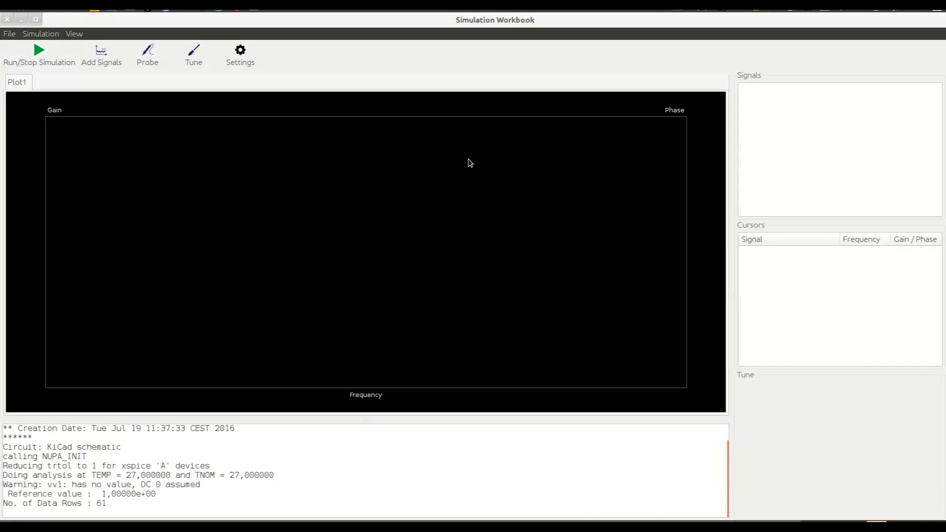
# Add the V(/lowpass) signal so its magnitude and phase curves appear on the Bode plot
pyautogui.click(118, 61)
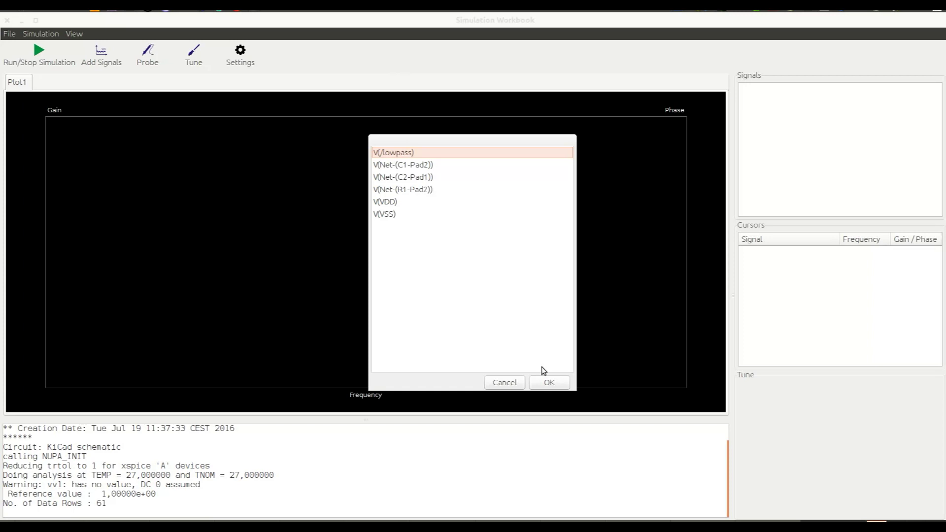
pyautogui.click(551, 384)
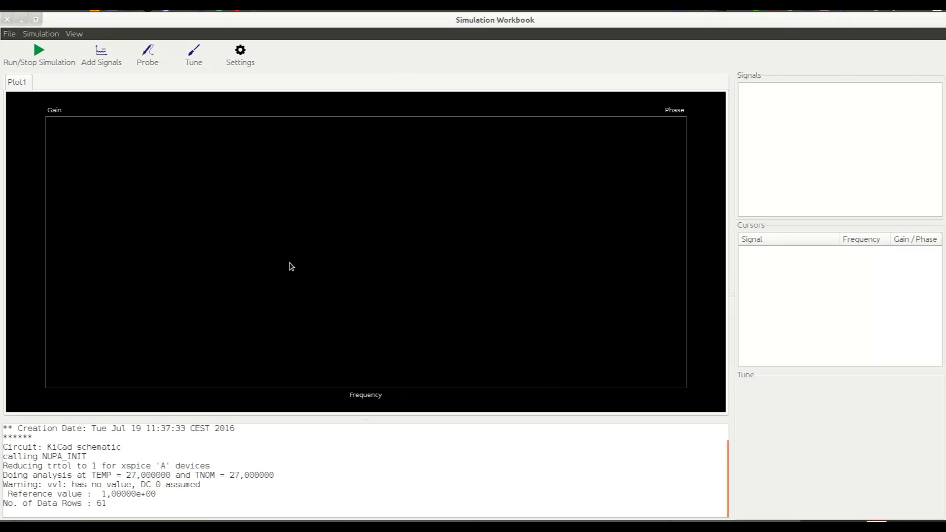
pyautogui.click(109, 50)
pyautogui.doubleClick(429, 152)
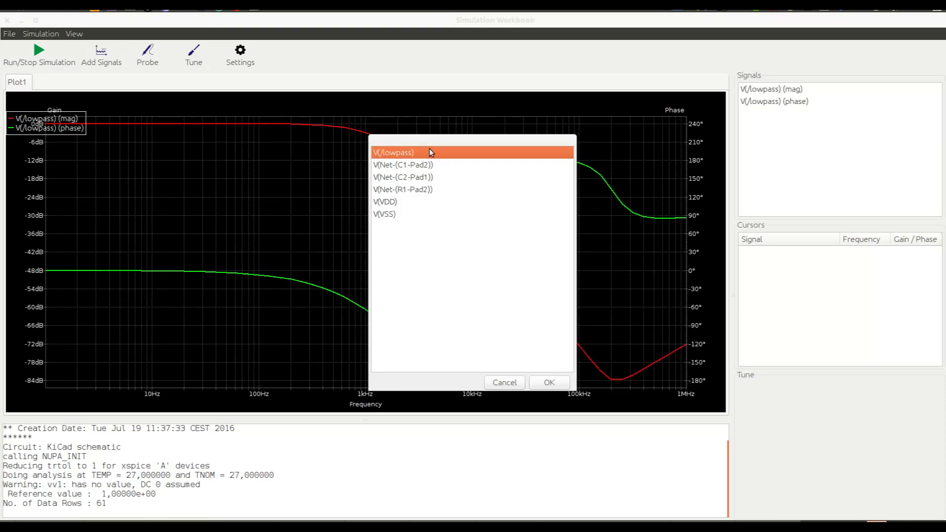
pyautogui.click(549, 382)
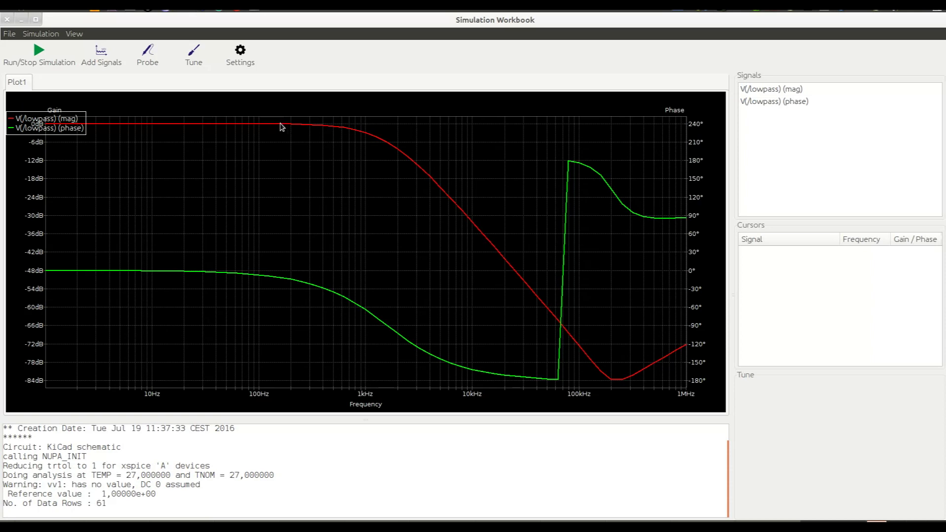
# Show a cursor on the V(/lowpass) magnitude curve and drag it to read -5.42414 at 1.48128k
pyautogui.click(793, 88)
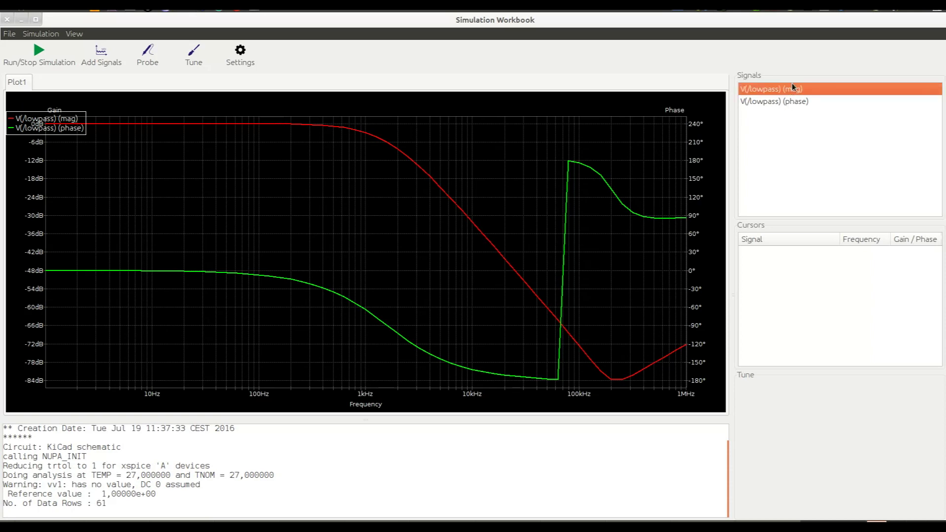
pyautogui.click(799, 101)
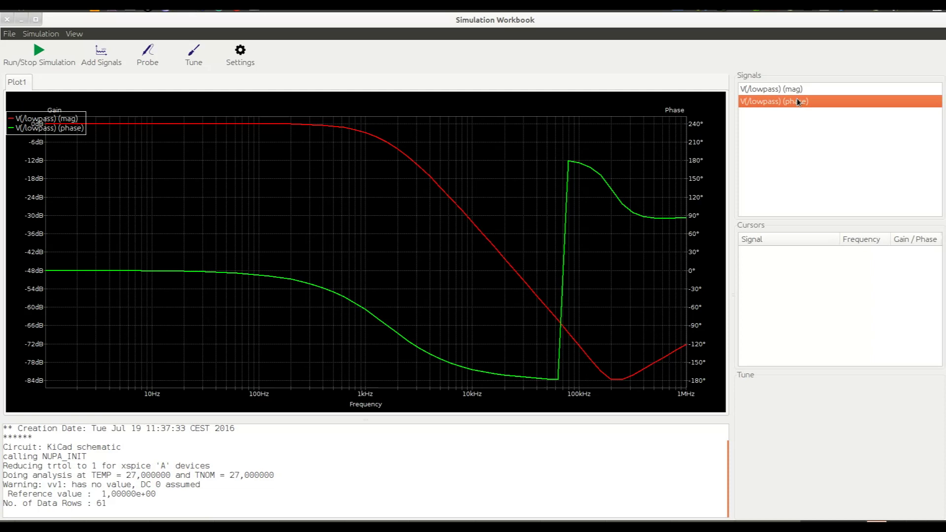
pyautogui.click(801, 90)
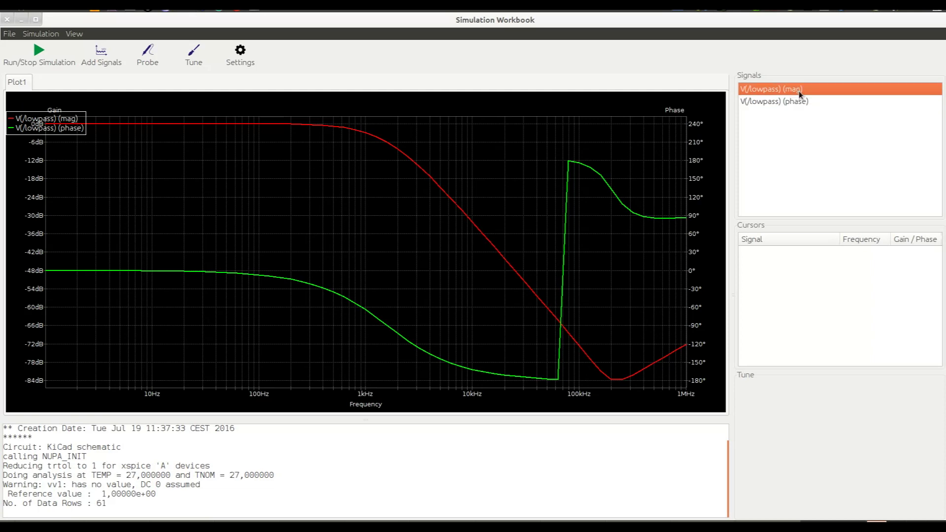
pyautogui.rightClick(800, 93)
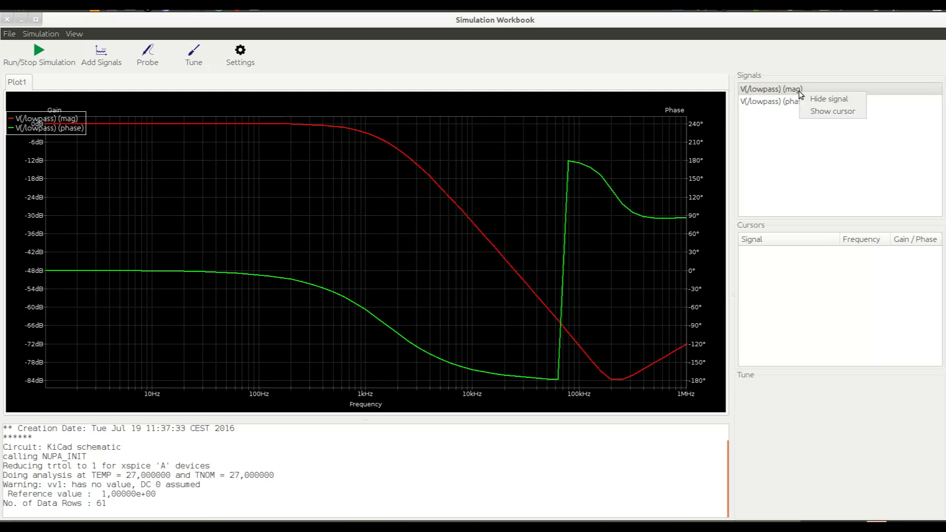
pyautogui.click(822, 113)
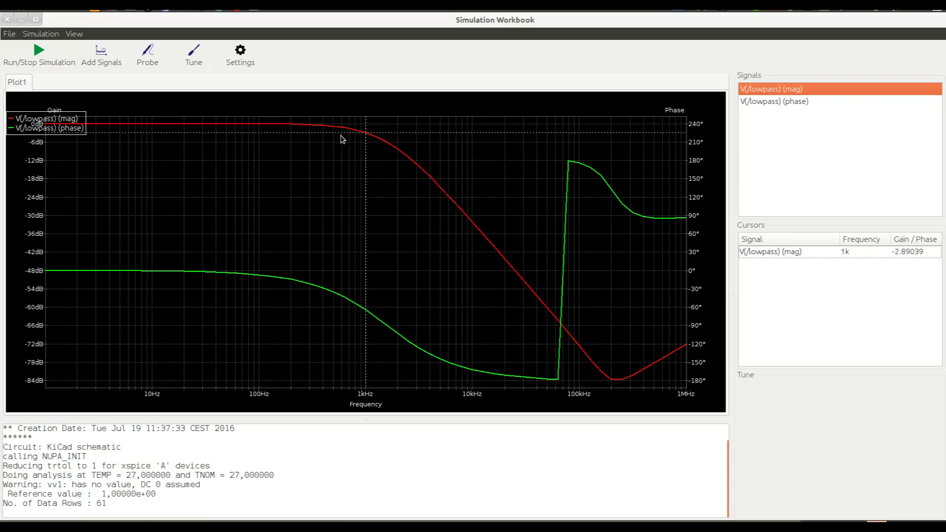
pyautogui.moveTo(367, 137); pyautogui.dragTo(385, 144)
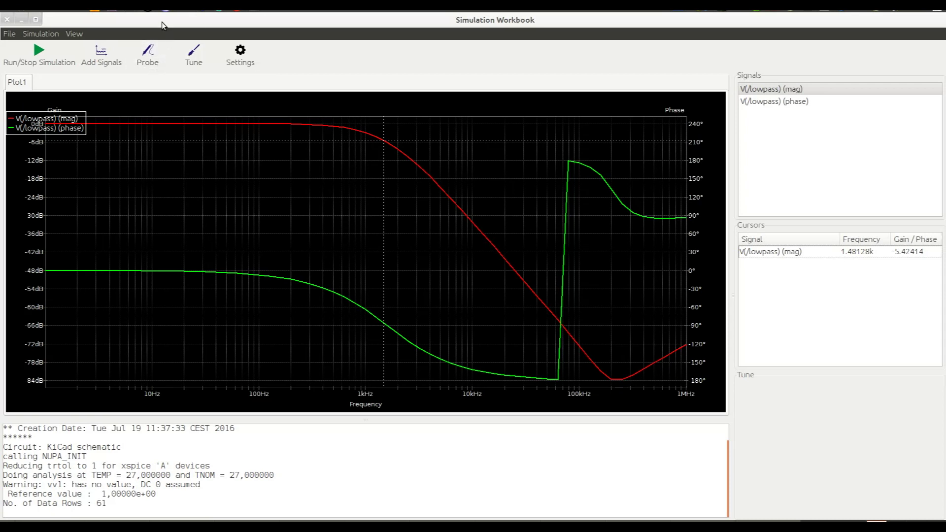
# Probe the R1/R2 junction wire to plot V(Net-(C1-Pad2)), then re-maximize the workbook
pyautogui.press('ctrl+super+Down')
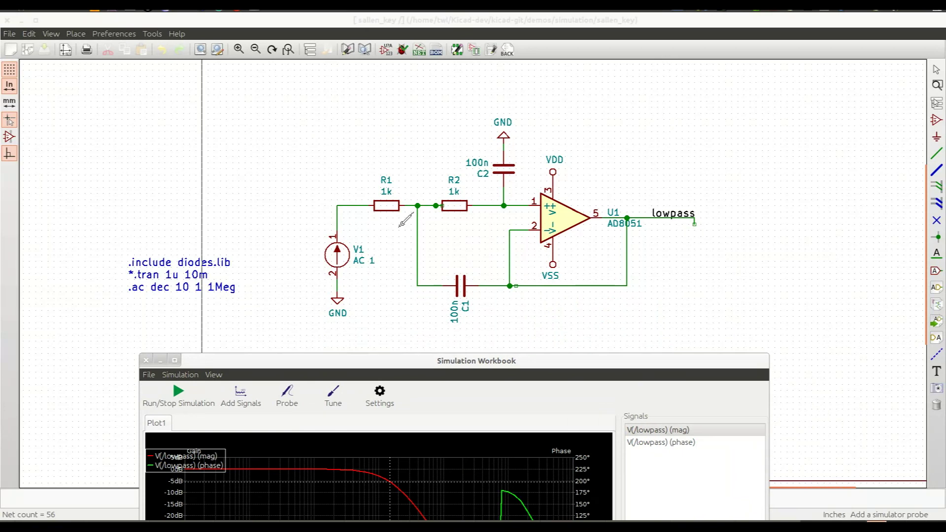
pyautogui.click(417, 206)
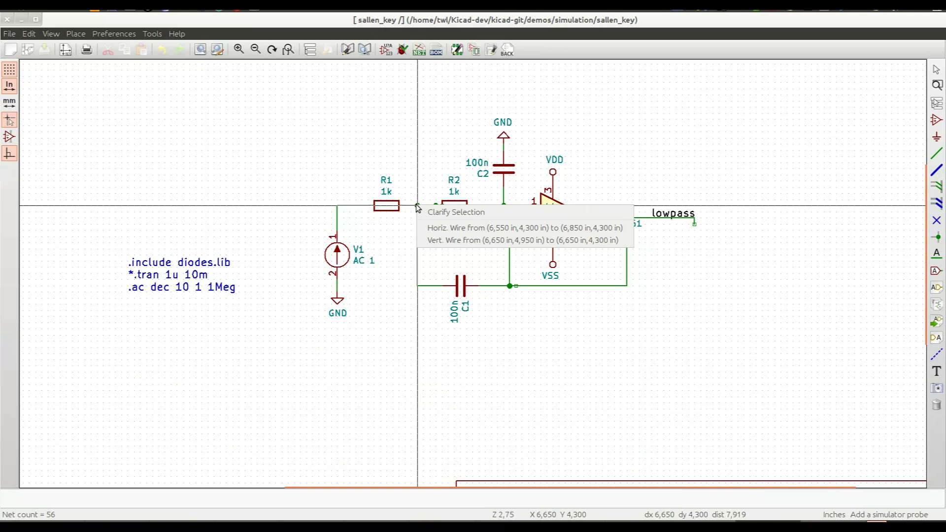
pyautogui.click(442, 227)
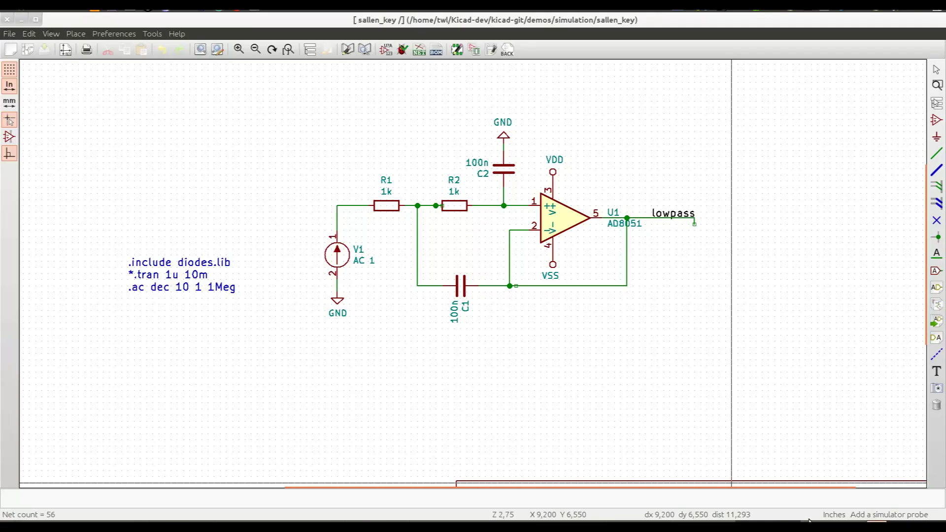
pyautogui.click(810, 522)
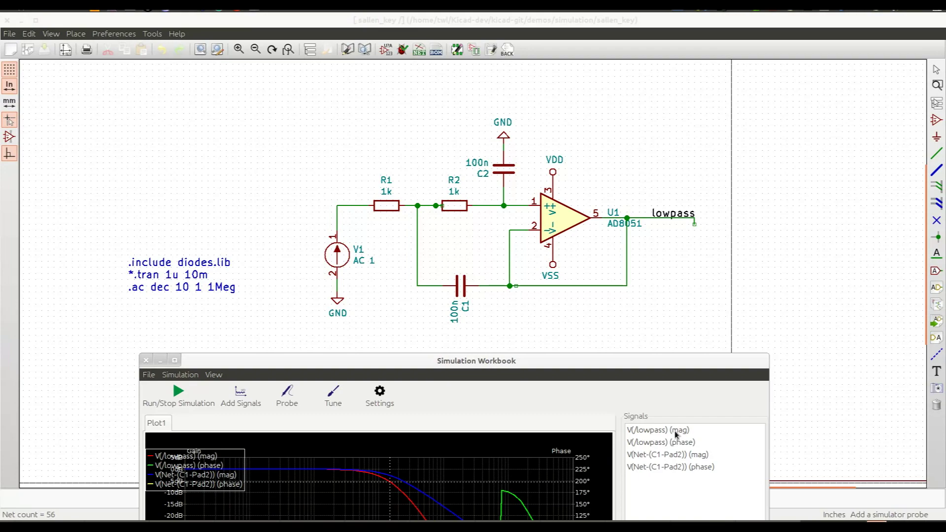
pyautogui.doubleClick(671, 365)
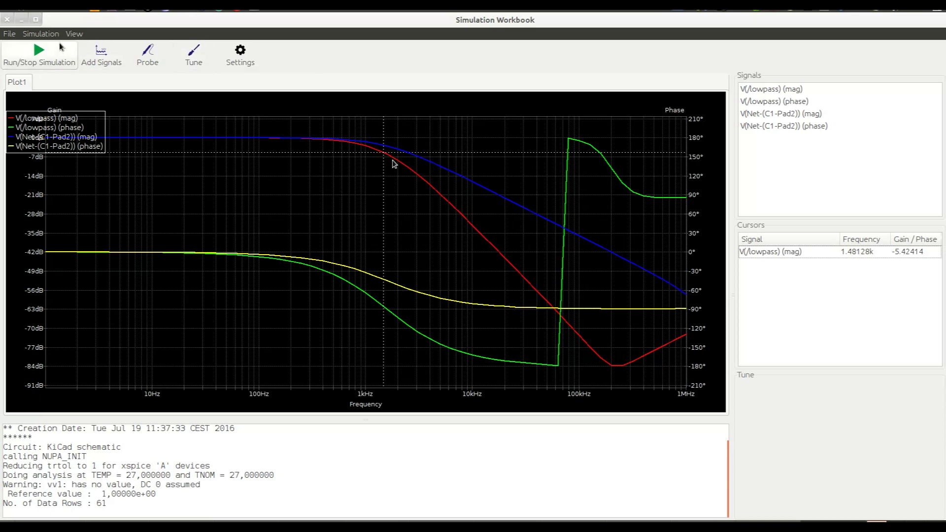
# Add capacitor C2 to the Tune panel from the schematic
pyautogui.moveTo(87, 24); pyautogui.dragTo(677, 227)
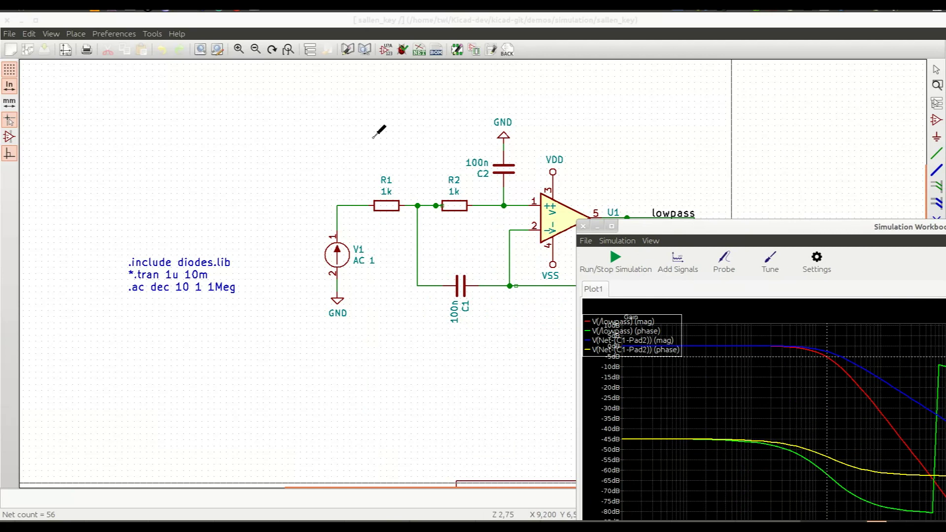
pyautogui.click(511, 165)
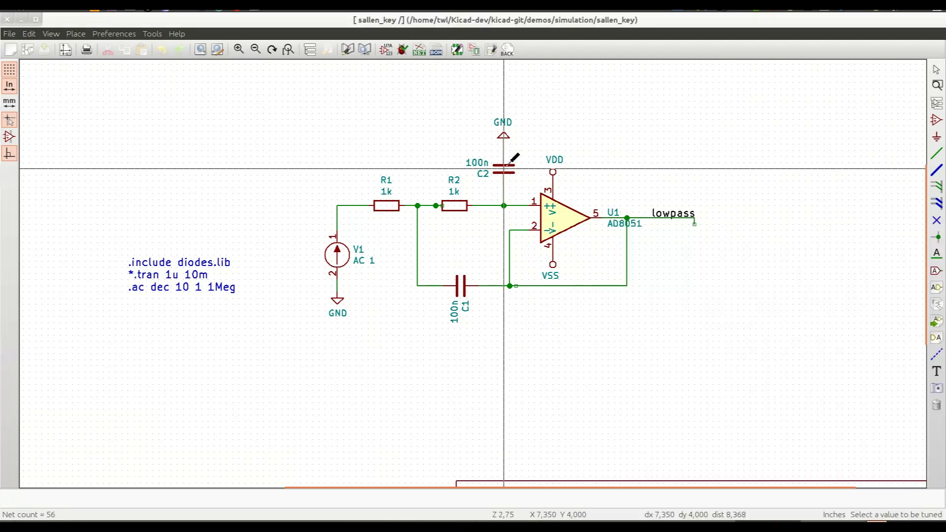
pyautogui.click(510, 162)
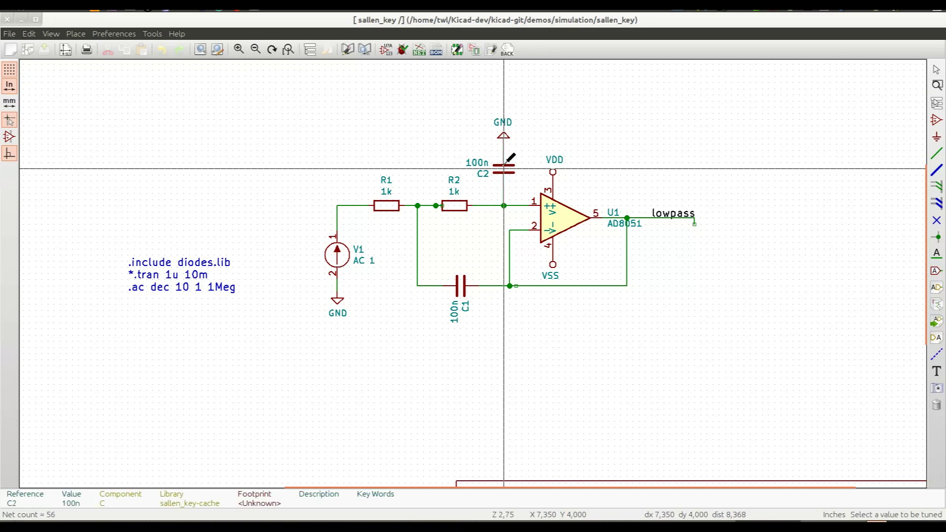
pyautogui.doubleClick(826, 225)
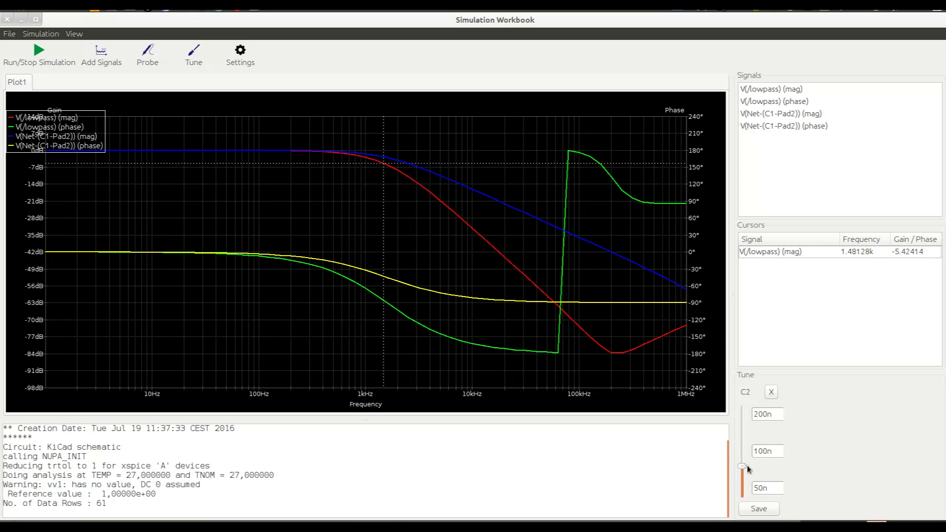
# Set C2's tuning minimum to 1n and slide C2 down to a few nF
pyautogui.moveTo(748, 469); pyautogui.dragTo(744, 503)
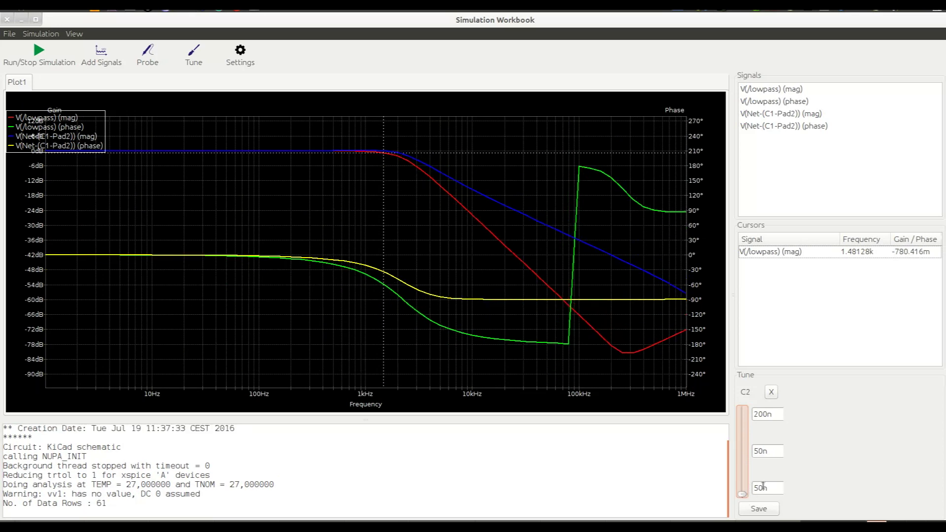
pyautogui.doubleClick(763, 487)
pyautogui.write('1n')
pyautogui.press('Return')
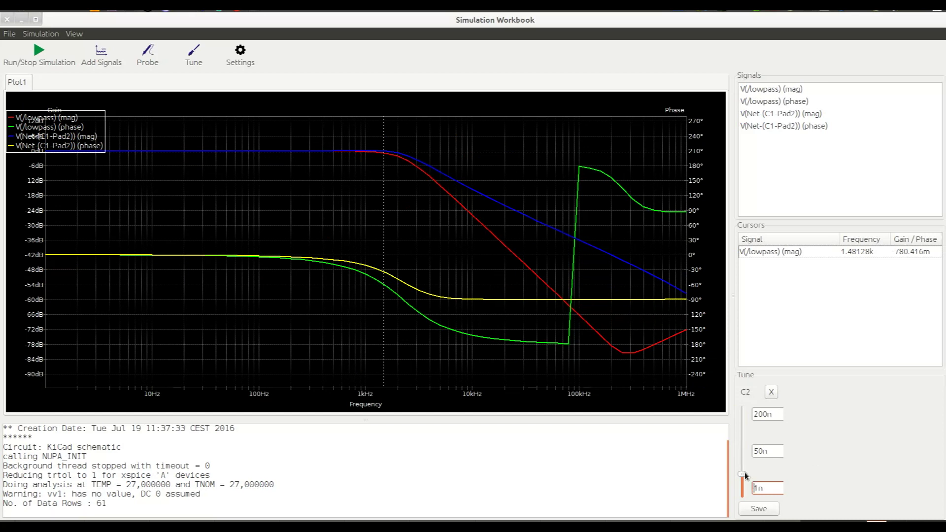
pyautogui.moveTo(743, 475); pyautogui.dragTo(744, 498)
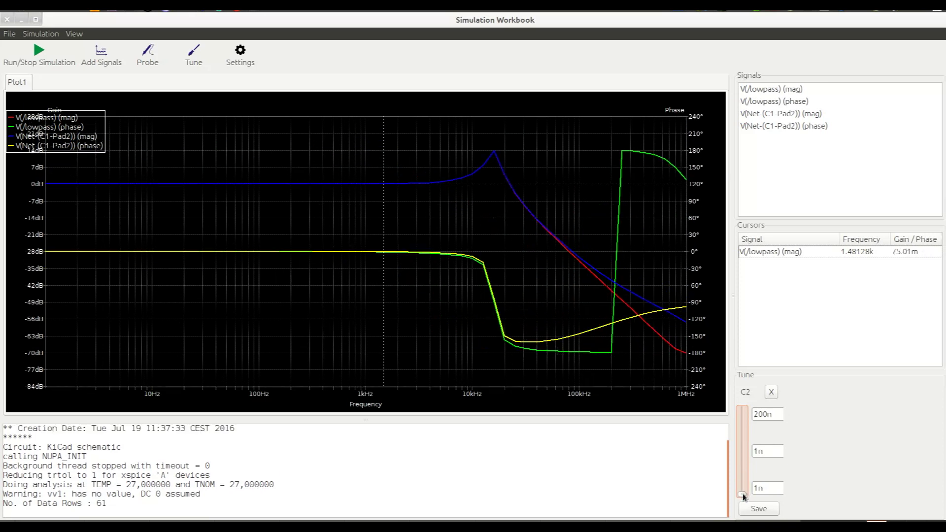
pyautogui.moveTo(744, 497); pyautogui.dragTo(742, 491)
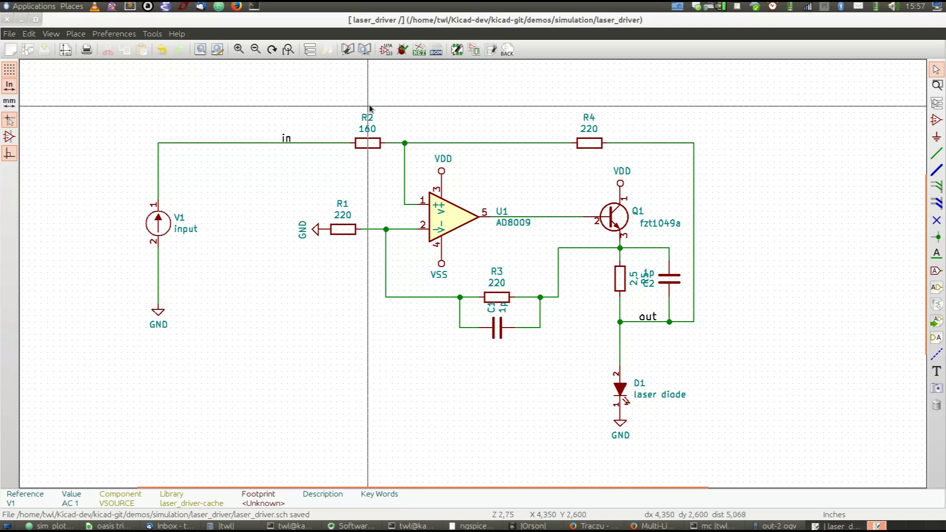
# Inspect the Spice model settings of R2 and C2, then close the dialogs
pyautogui.doubleClick(370, 148)
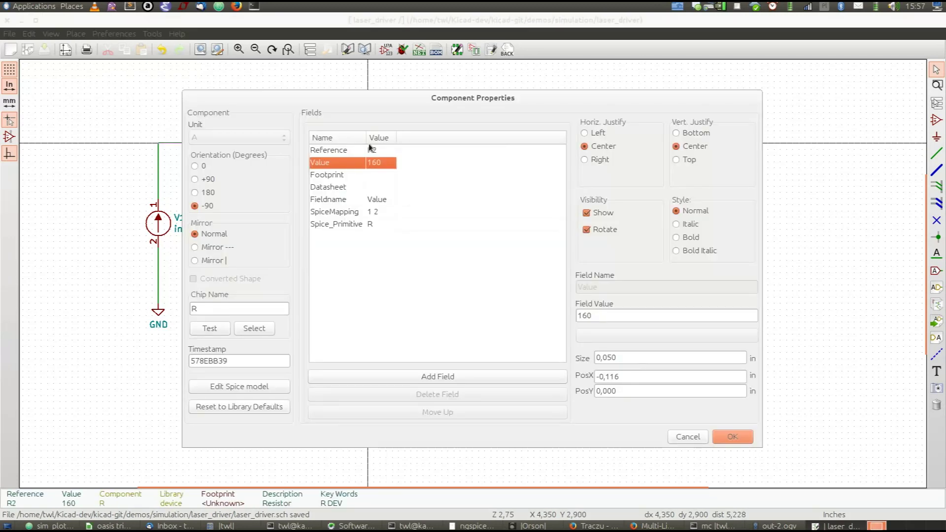
pyautogui.click(265, 384)
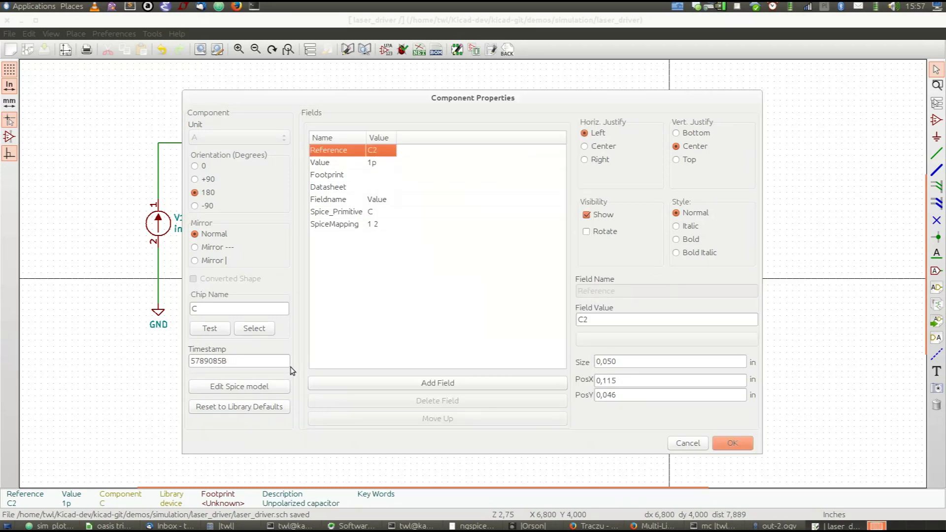
pyautogui.click(276, 386)
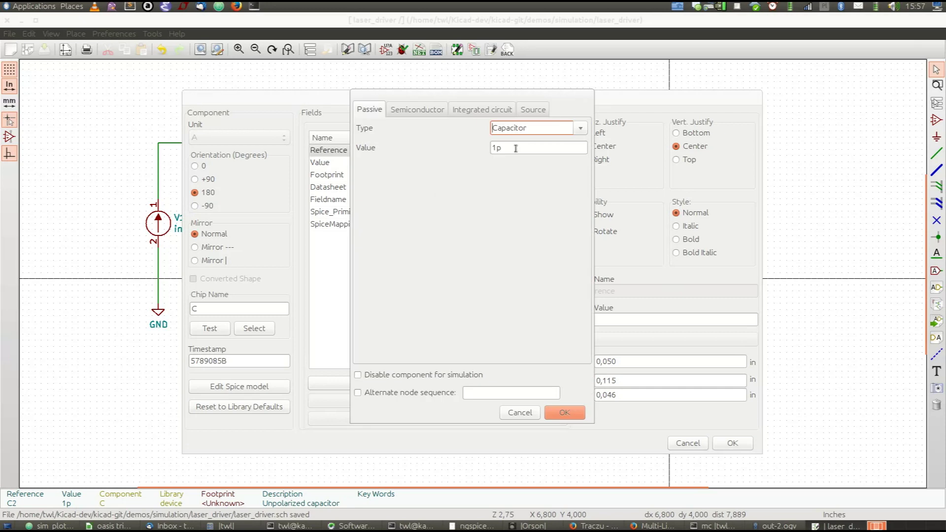
pyautogui.press('Return')
pyautogui.press('Return')
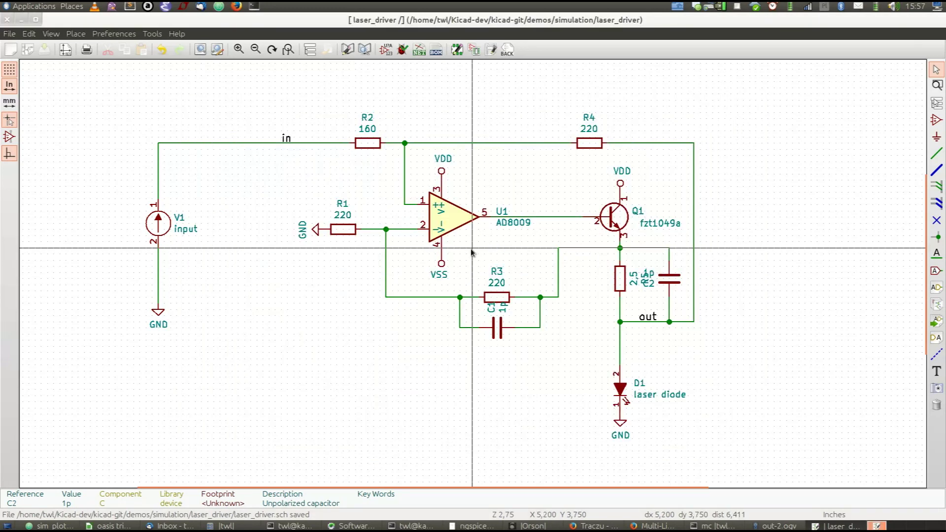
# Pan to transistor Q1 and open its Component Properties
pyautogui.scroll(1, 468, 217)
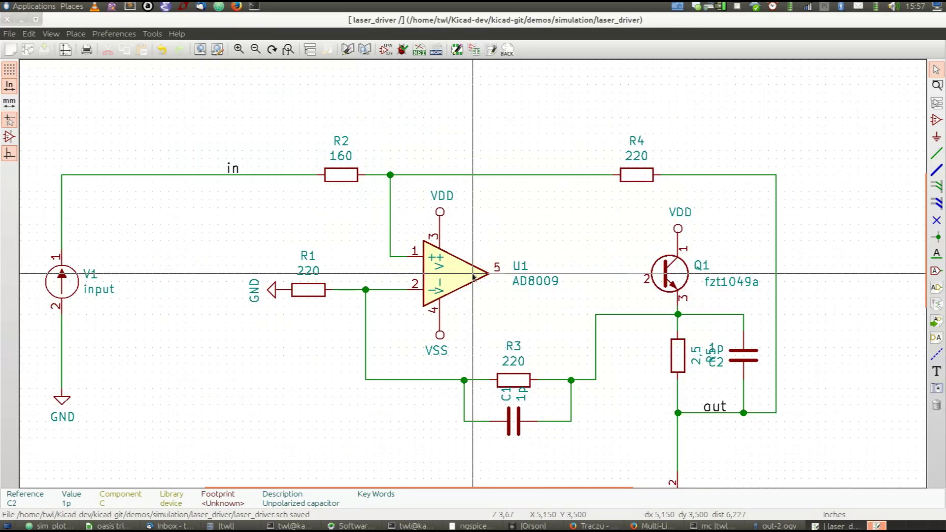
pyautogui.moveTo(630, 301); pyautogui.dragTo(510, 207, button='middle')
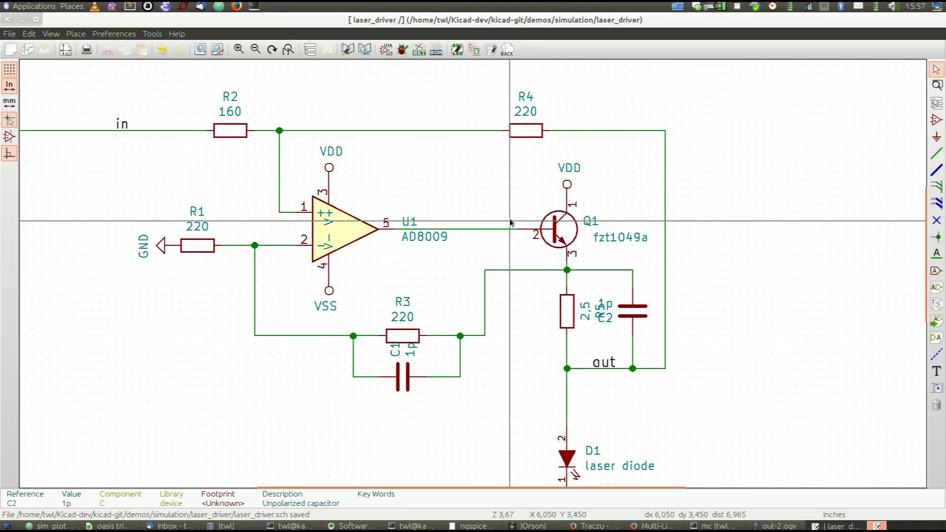
pyautogui.doubleClick(550, 227)
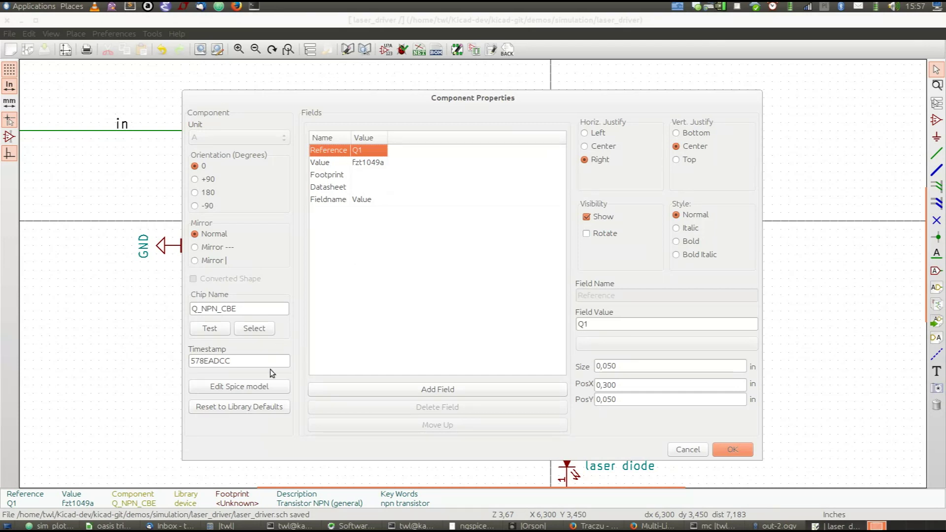
# Keep Q1's Spice model type as Bipolar transistor
pyautogui.click(266, 388)
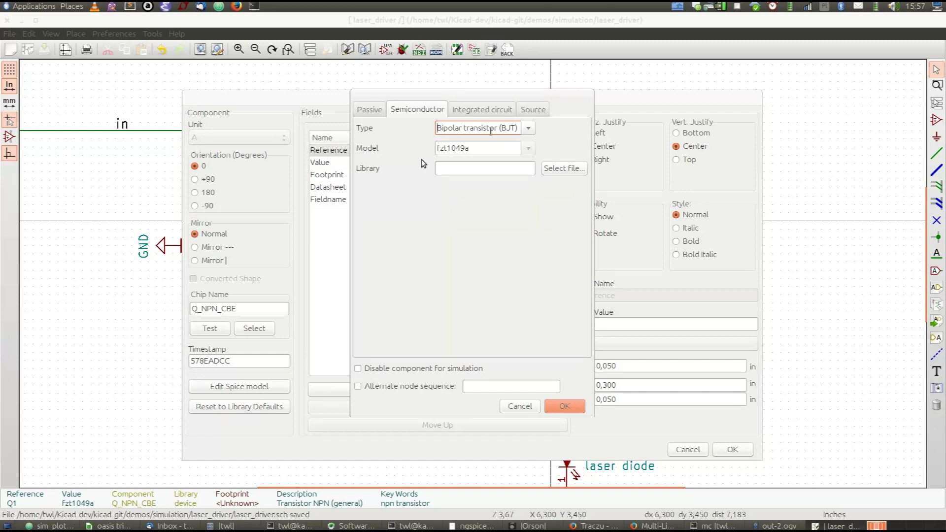
pyautogui.click(527, 129)
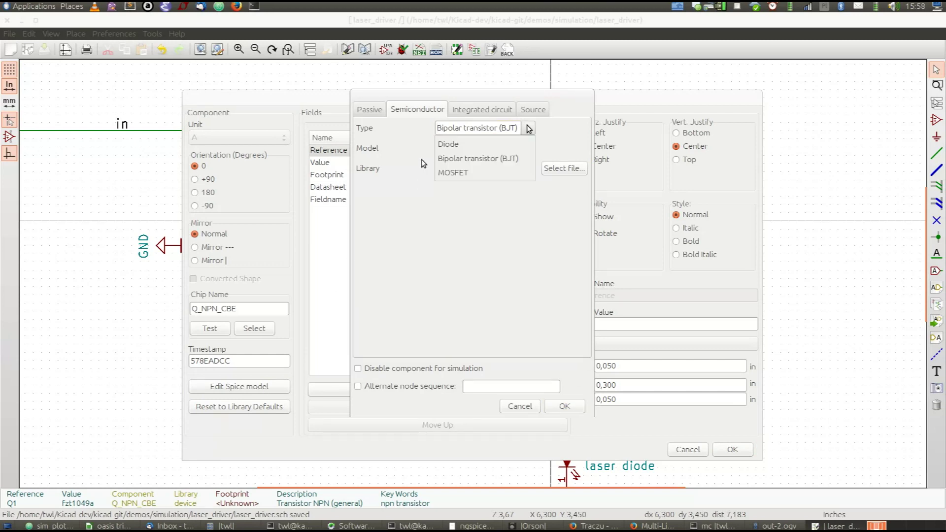
pyautogui.click(517, 165)
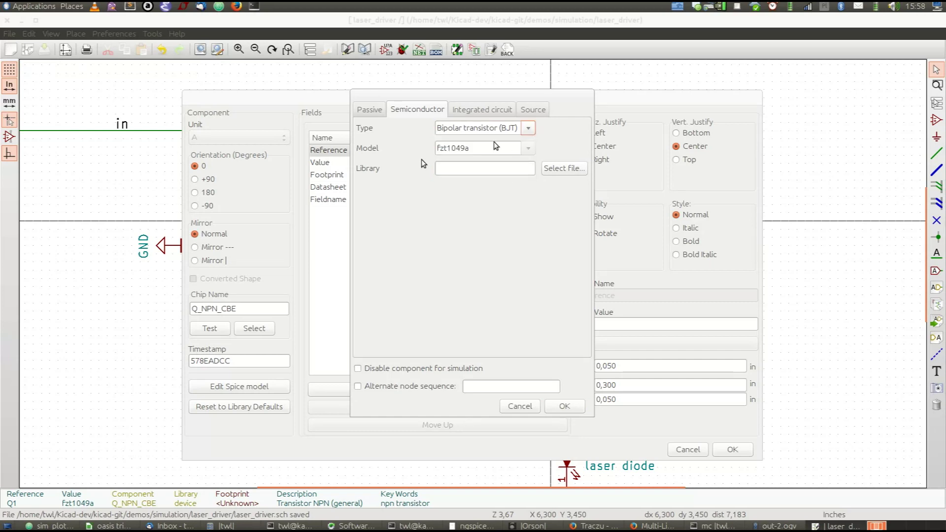
# Link Q1 to model fzt1049a from demos/simulation/laser_driver/fzt1049a.lib
pyautogui.click(564, 170)
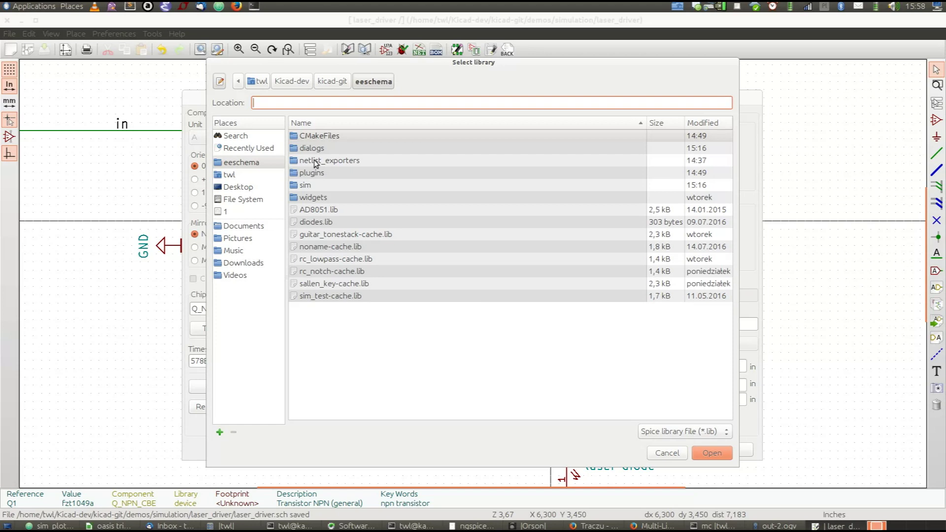
pyautogui.click(332, 81)
pyautogui.doubleClick(320, 248)
pyautogui.doubleClick(325, 272)
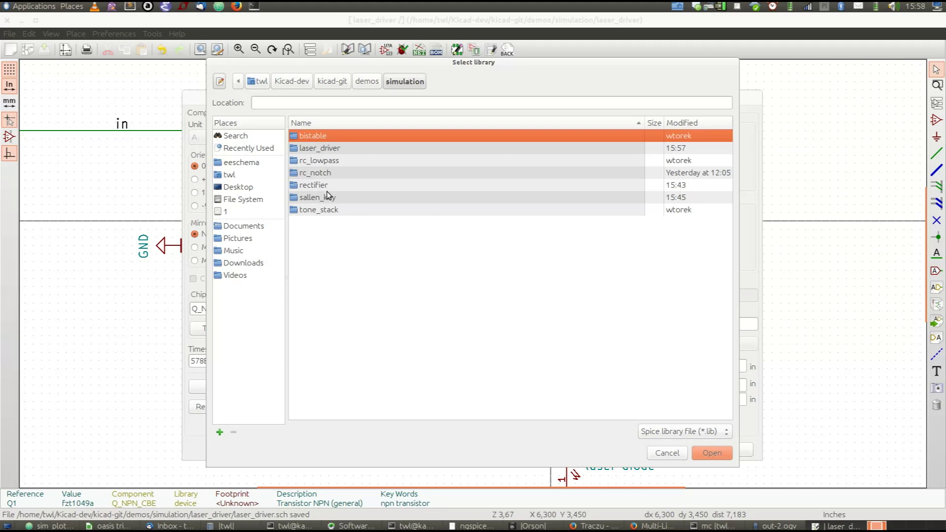
pyautogui.doubleClick(328, 148)
pyautogui.doubleClick(329, 149)
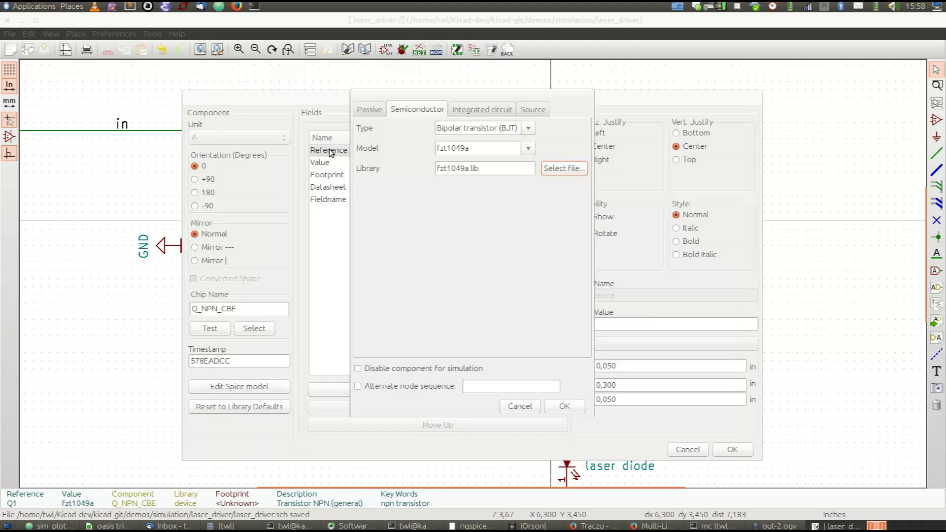
pyautogui.click(529, 148)
pyautogui.click(508, 165)
pyautogui.press('Return')
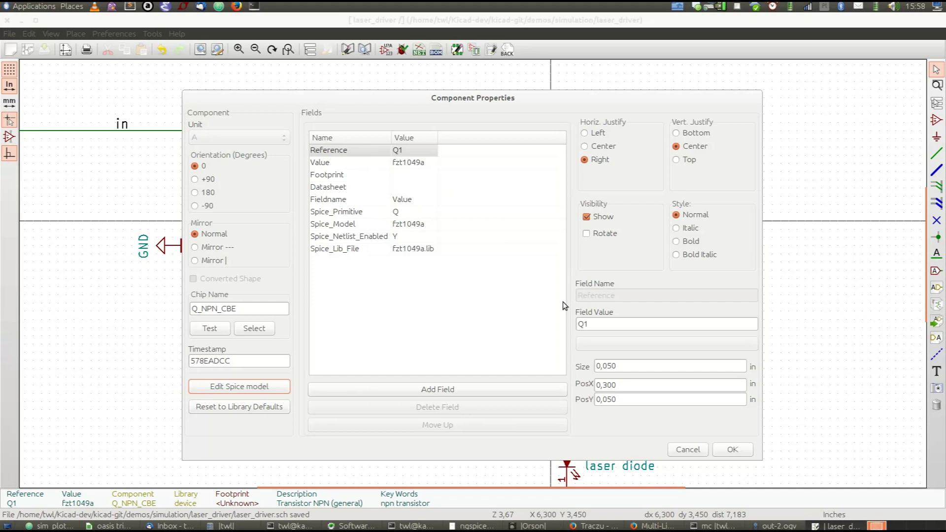
# Apply Q1's properties and open op-amp U1's Spice model settings
pyautogui.click(733, 449)
pyautogui.moveTo(273, 205); pyautogui.dragTo(421, 194, button='middle')
pyautogui.doubleClick(494, 224)
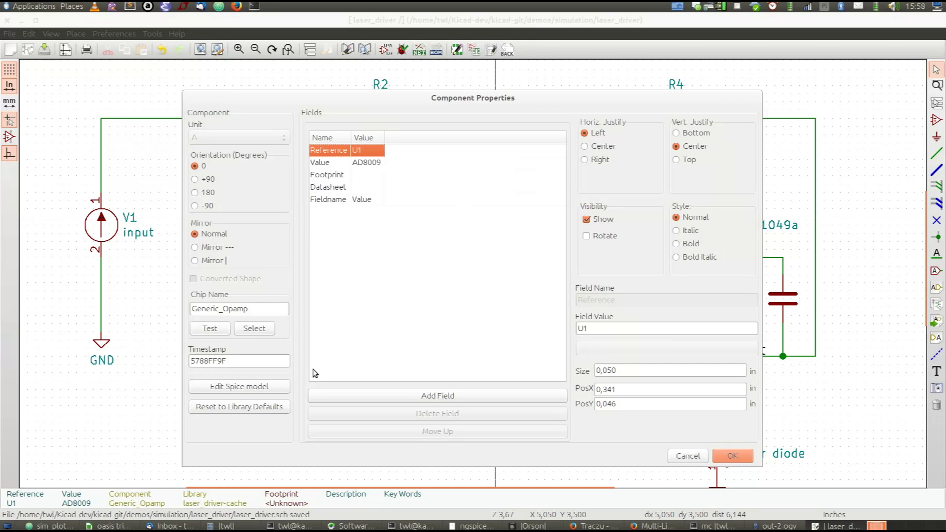
pyautogui.click(276, 389)
# Select laser_driver/ad8009.lib as U1's Spice library and confirm the model
pyautogui.click(563, 150)
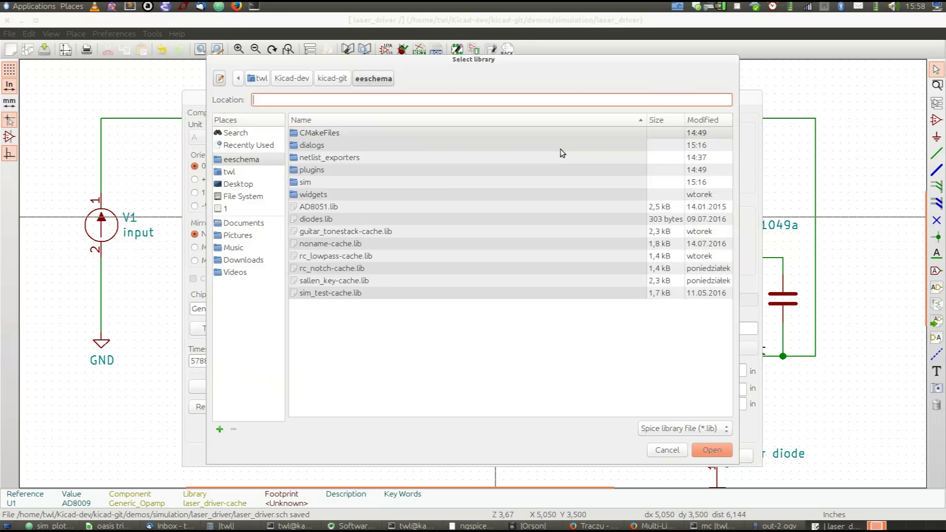
pyautogui.click(375, 210)
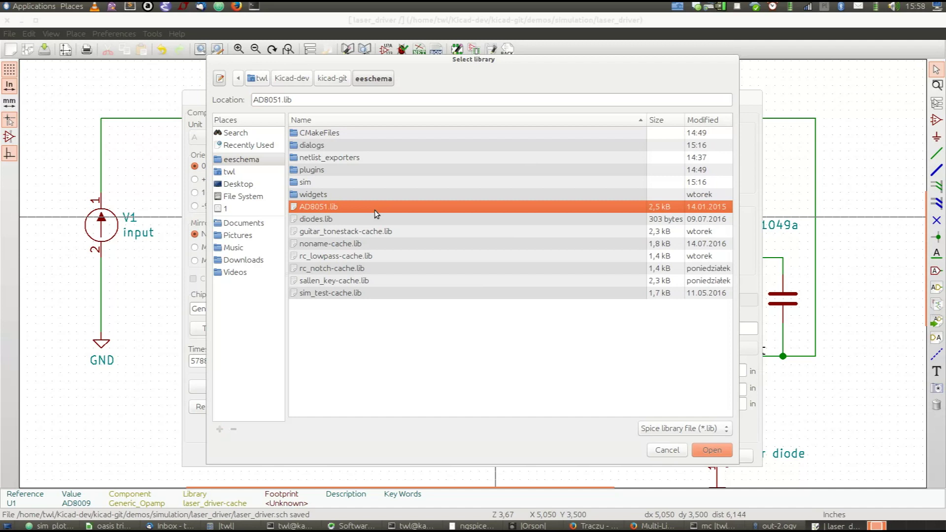
pyautogui.click(346, 77)
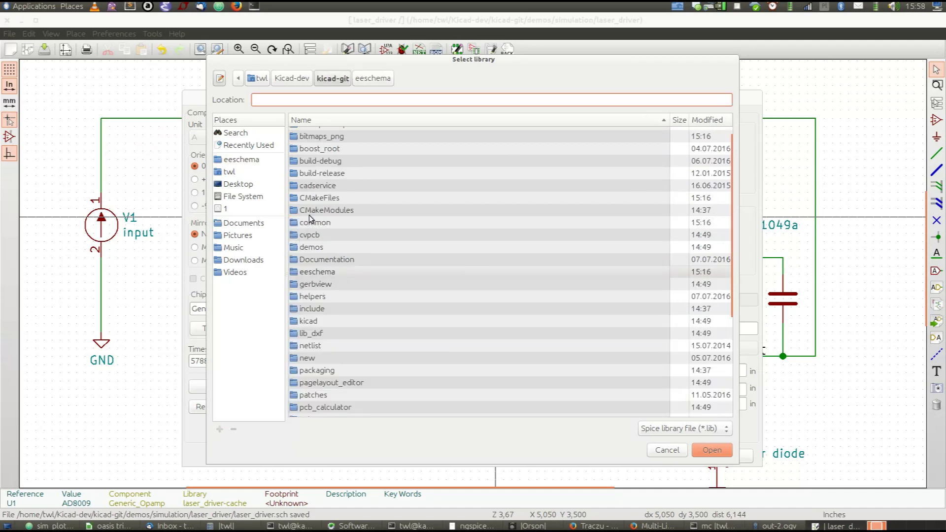
pyautogui.doubleClick(315, 247)
pyautogui.doubleClick(323, 256)
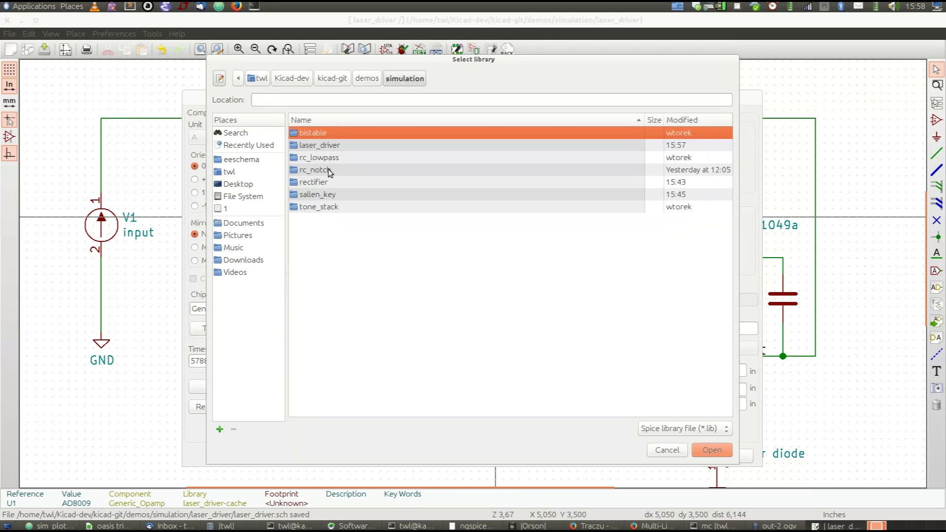
pyautogui.doubleClick(324, 195)
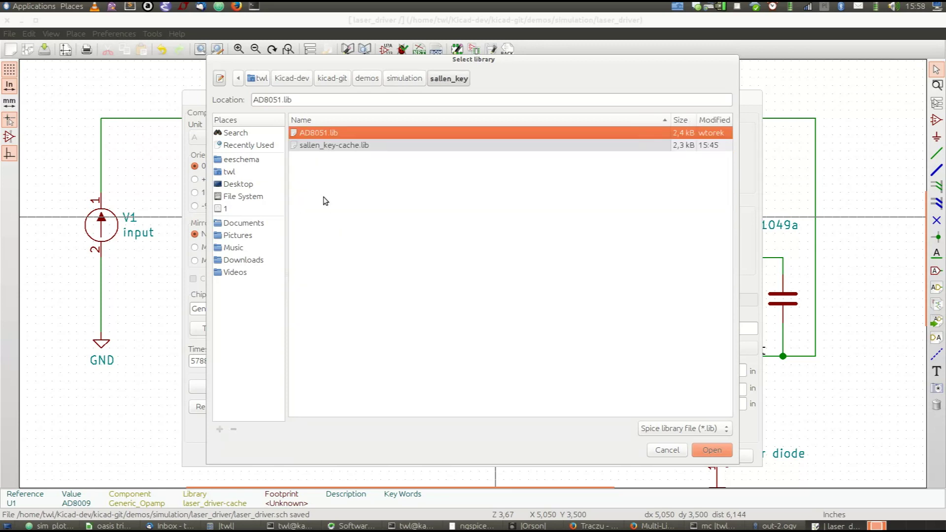
pyautogui.click(404, 78)
pyautogui.doubleClick(357, 144)
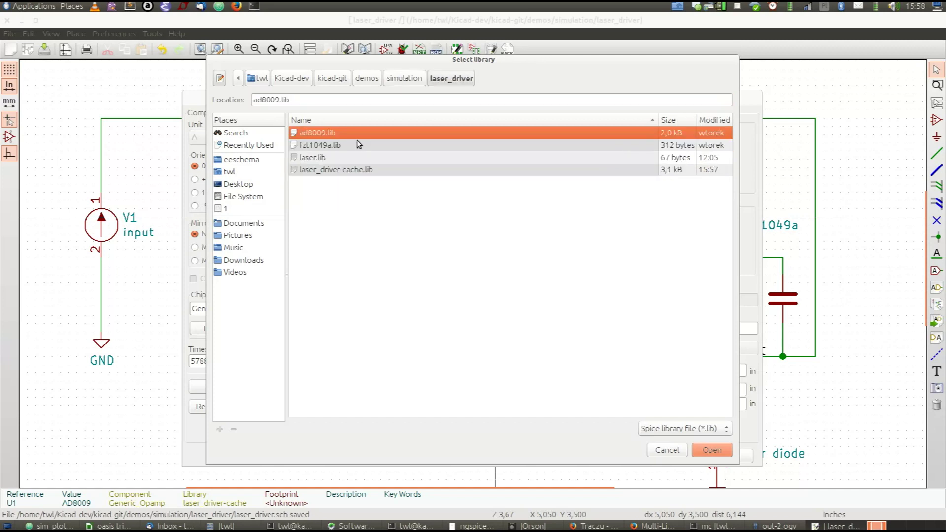
pyautogui.doubleClick(351, 134)
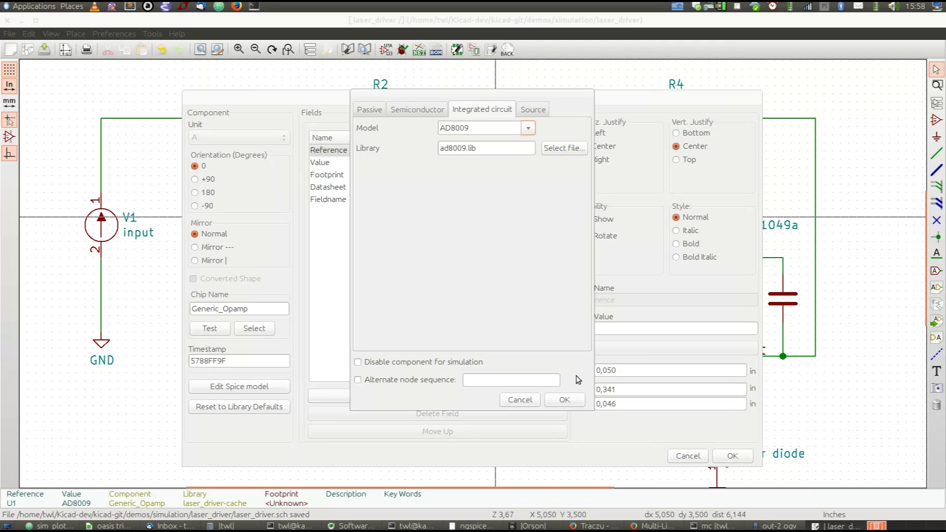
pyautogui.click(575, 398)
# Apply U1's properties and open input source V1's Spice model settings
pyautogui.click(733, 457)
pyautogui.scroll(-2, 344, 176)
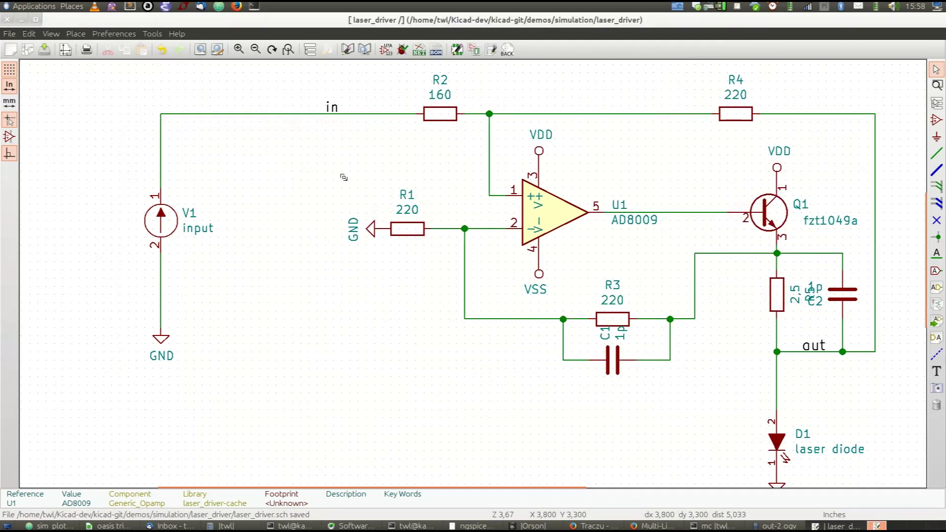
pyautogui.scroll(3, 345, 175)
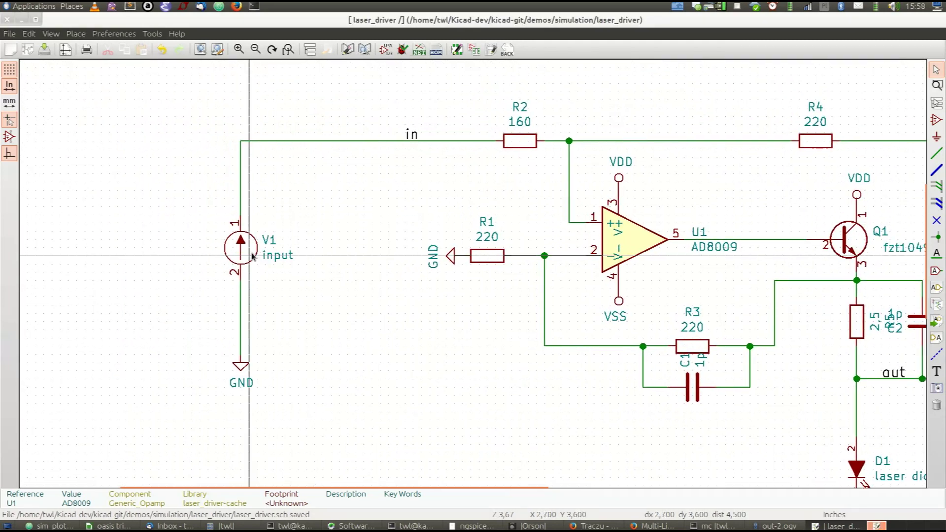
pyautogui.doubleClick(249, 253)
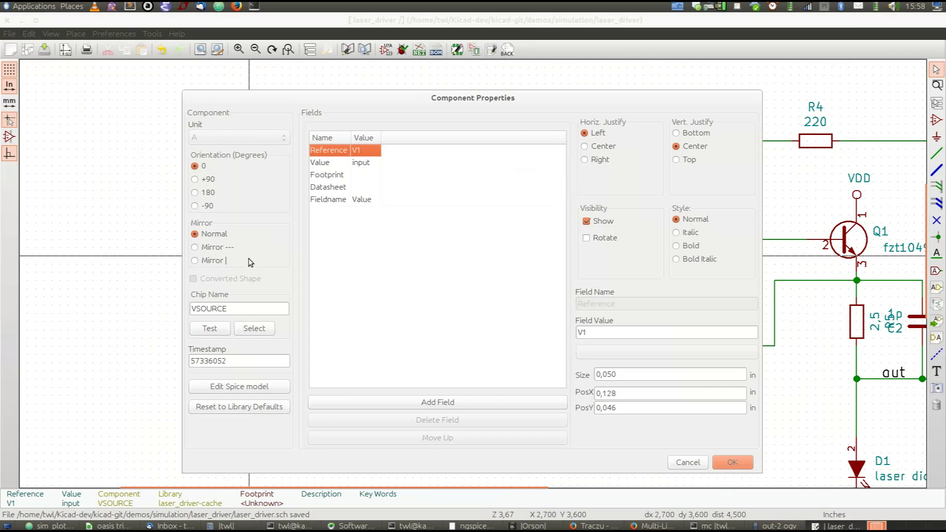
pyautogui.click(239, 387)
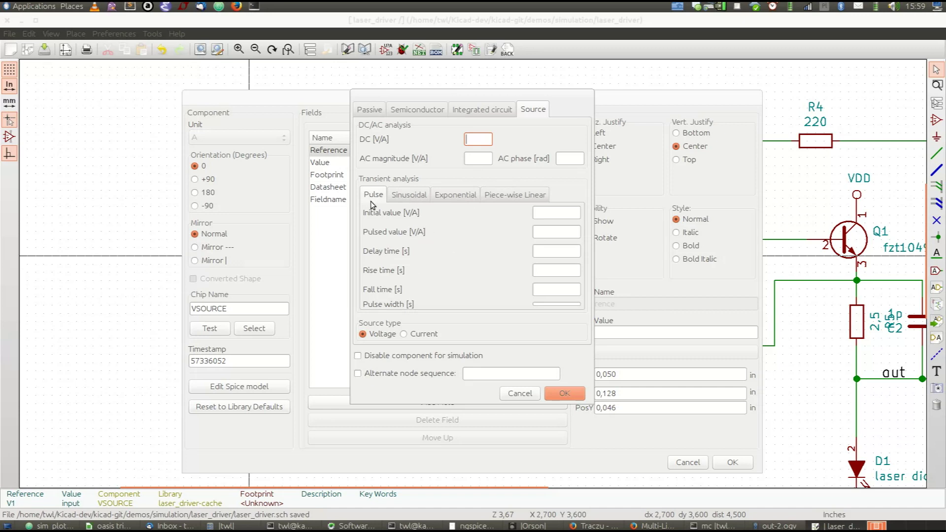
# Give V1 a pulse source: 0 to 3, 100n delay, 1n rise/fall, 100n width
pyautogui.click(540, 212)
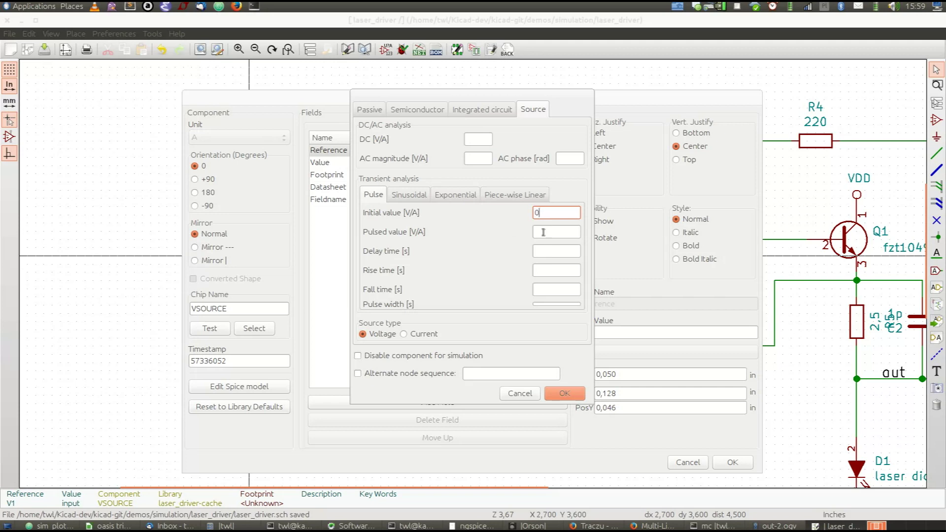
pyautogui.click(543, 232)
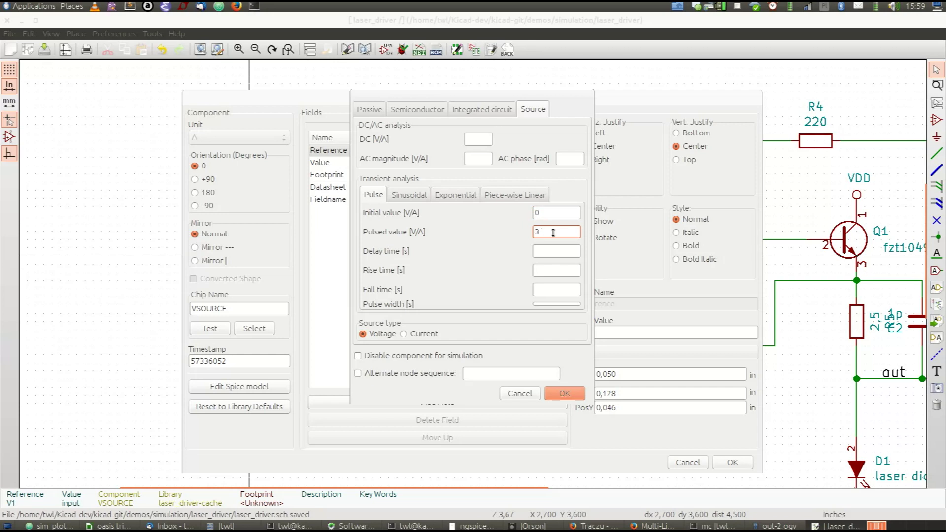
pyautogui.click(563, 250)
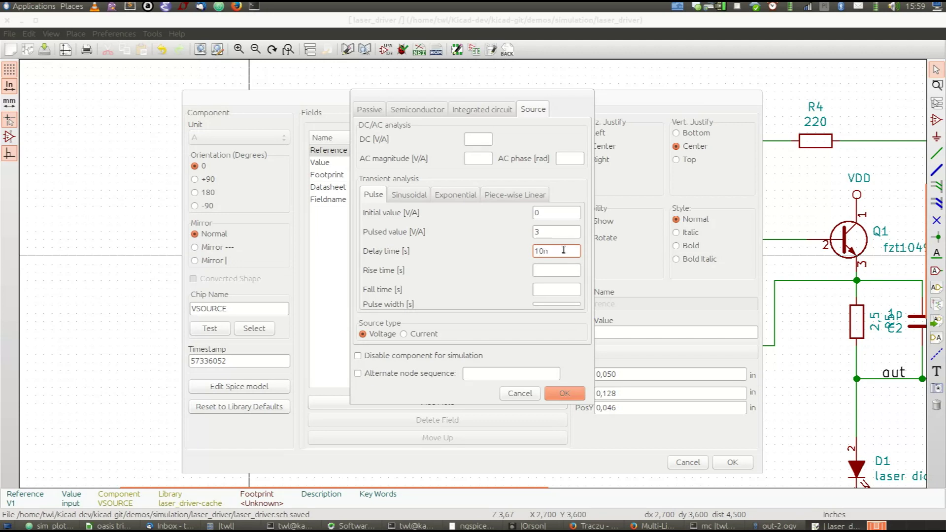
pyautogui.write('100n')
pyautogui.press('Tab')
pyautogui.write('1n')
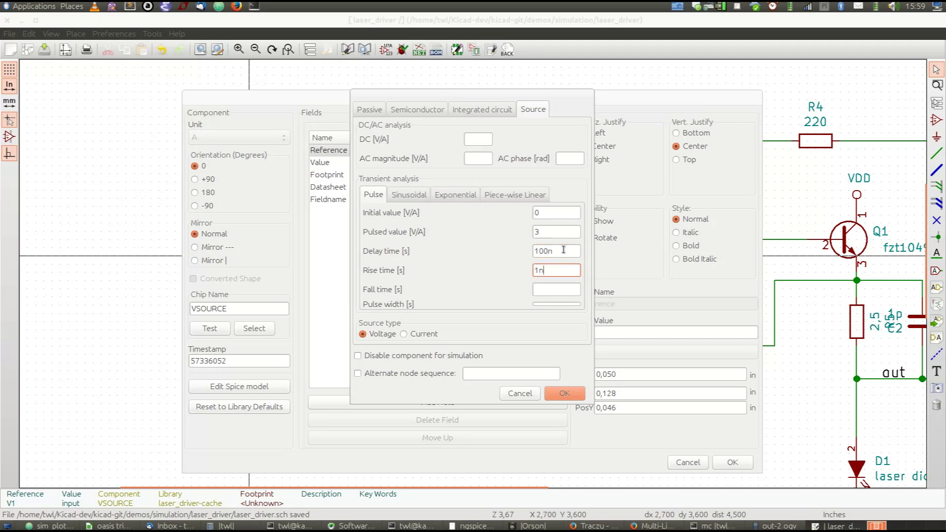
pyautogui.press('Tab')
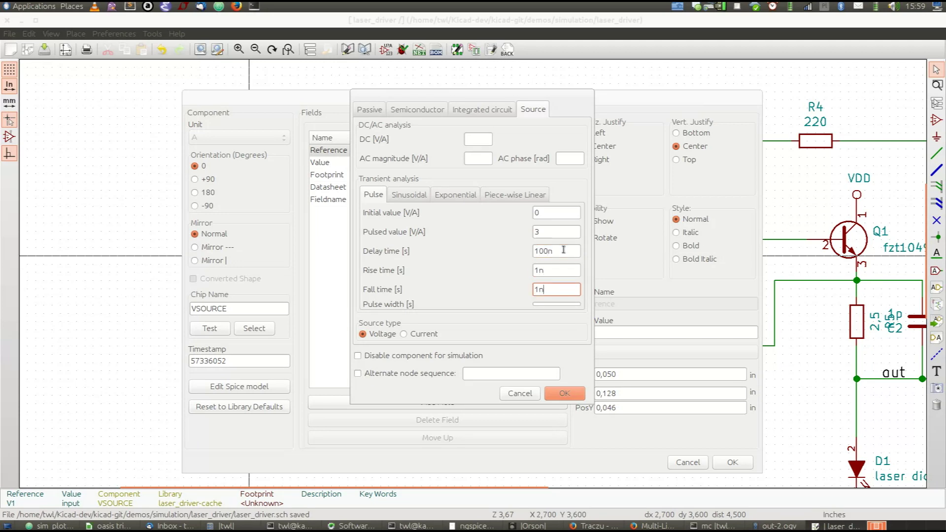
pyautogui.press('Tab')
pyautogui.click(561, 393)
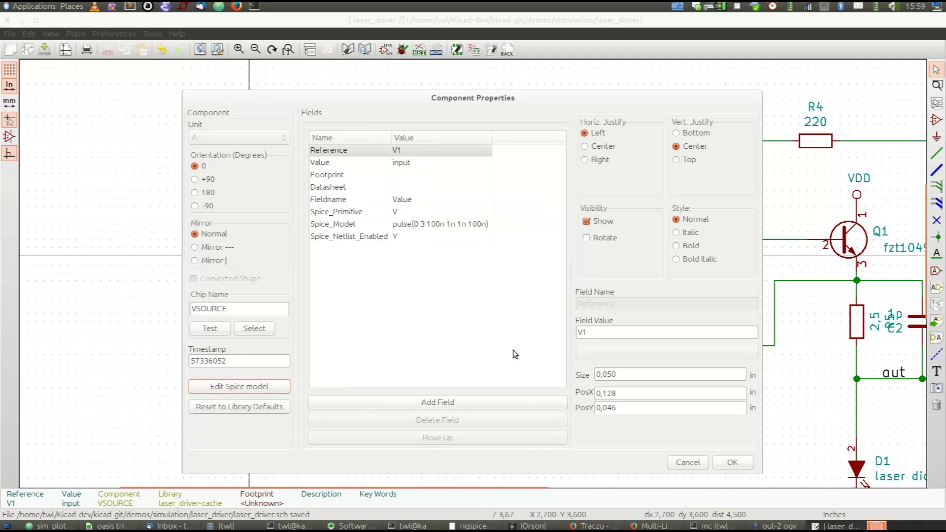
# Close V1's properties and launch the Simulator, dismissing the missing-simulation-settings warning on run
pyautogui.click(732, 462)
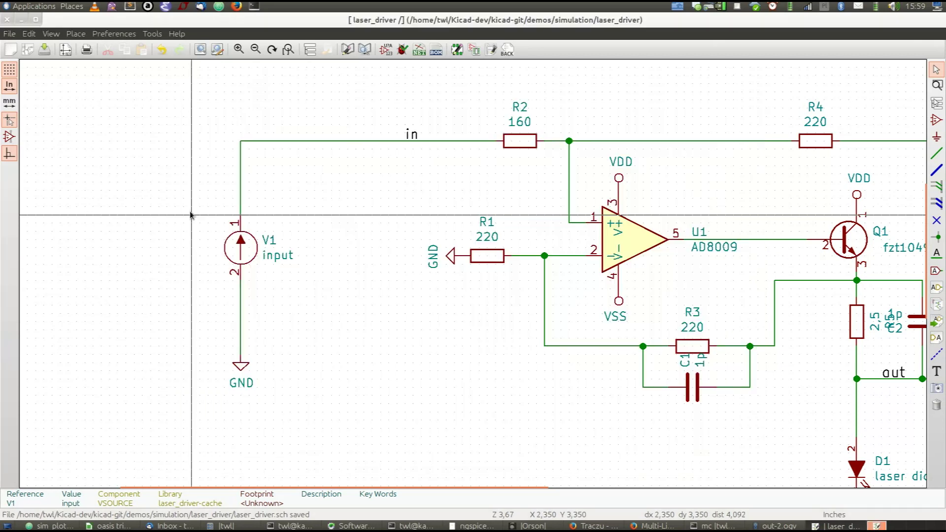
pyautogui.click(154, 36)
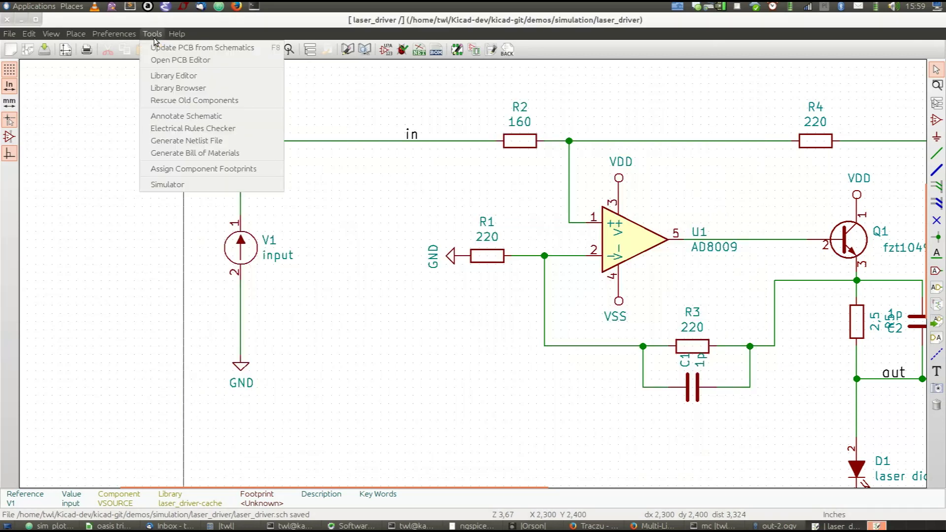
pyautogui.click(205, 184)
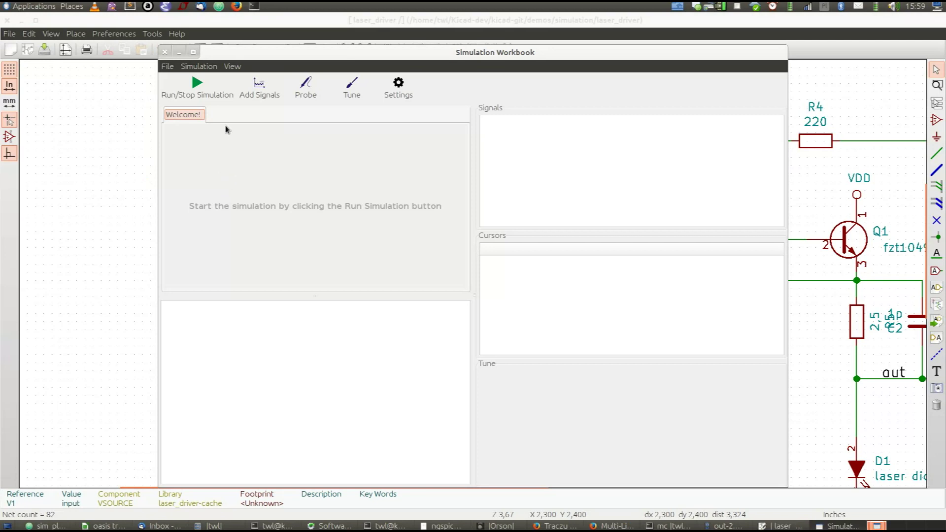
pyautogui.click(208, 94)
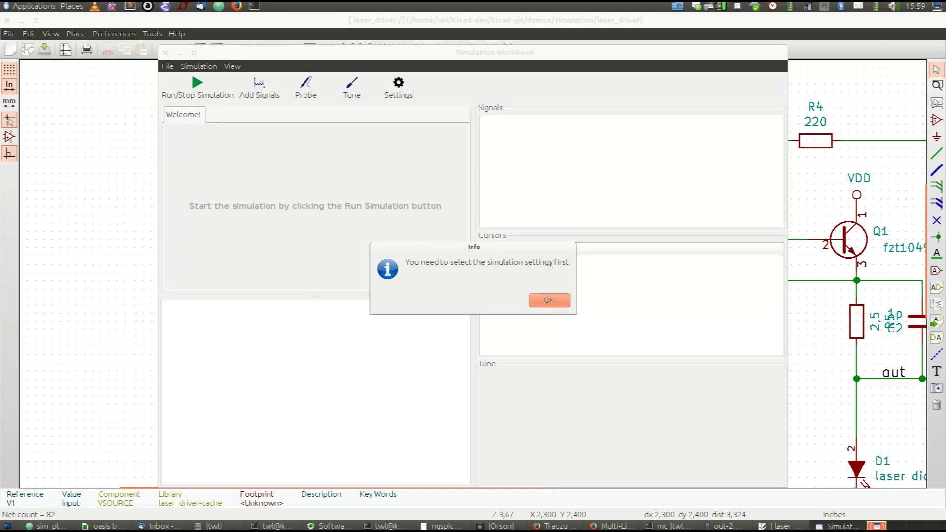
pyautogui.click(550, 300)
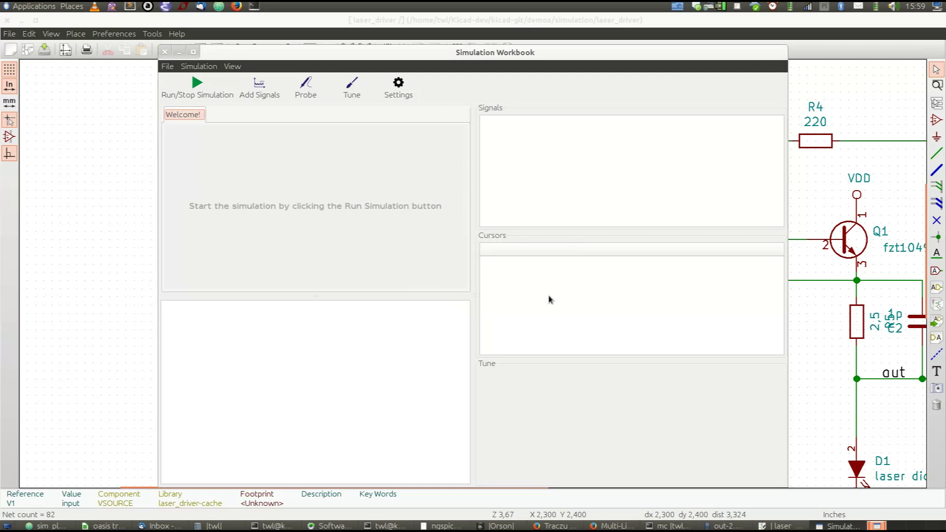
# Configure a transient analysis with a 10n time step and a 300n final time
pyautogui.click(385, 87)
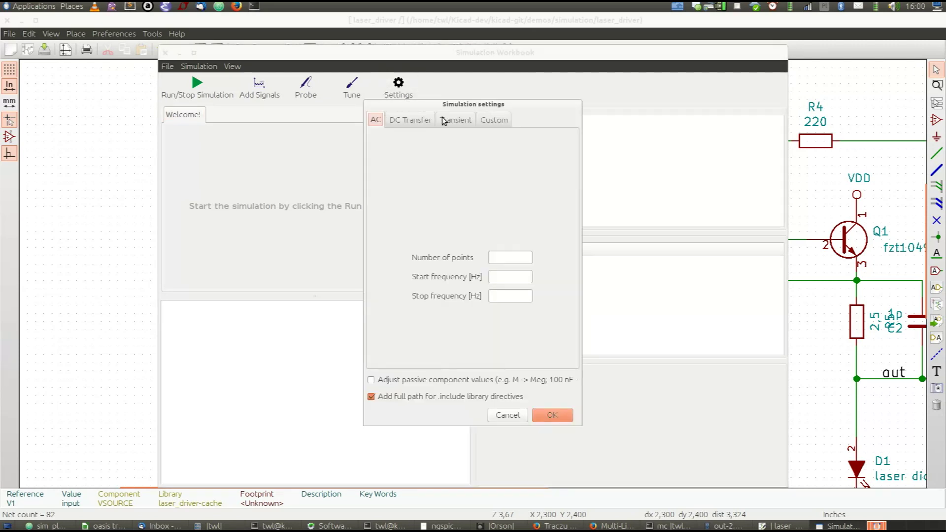
pyautogui.click(444, 121)
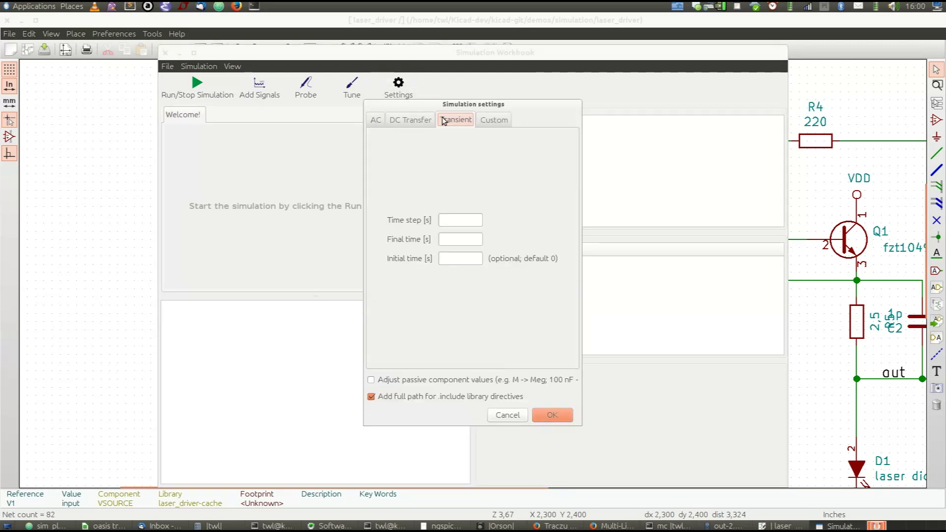
pyautogui.click(471, 223)
pyautogui.write('10n')
pyautogui.press('Tab')
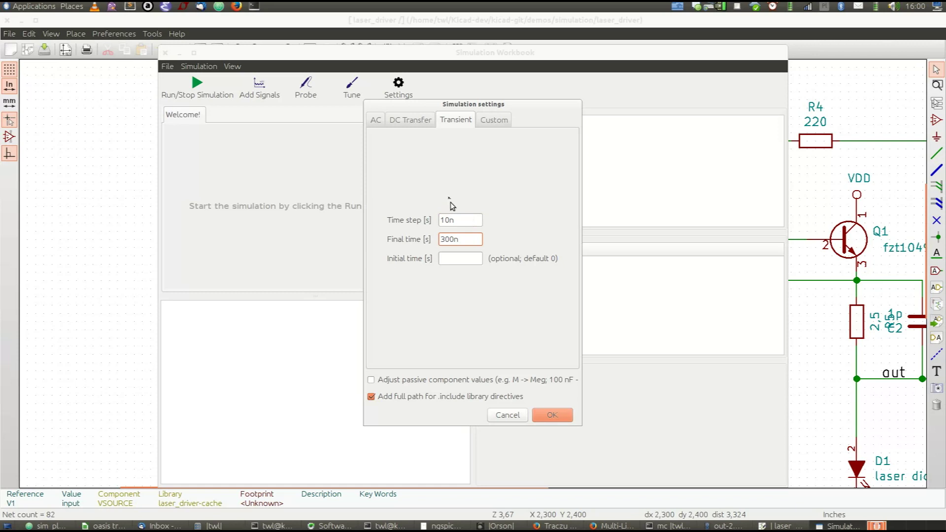
pyautogui.click(469, 222)
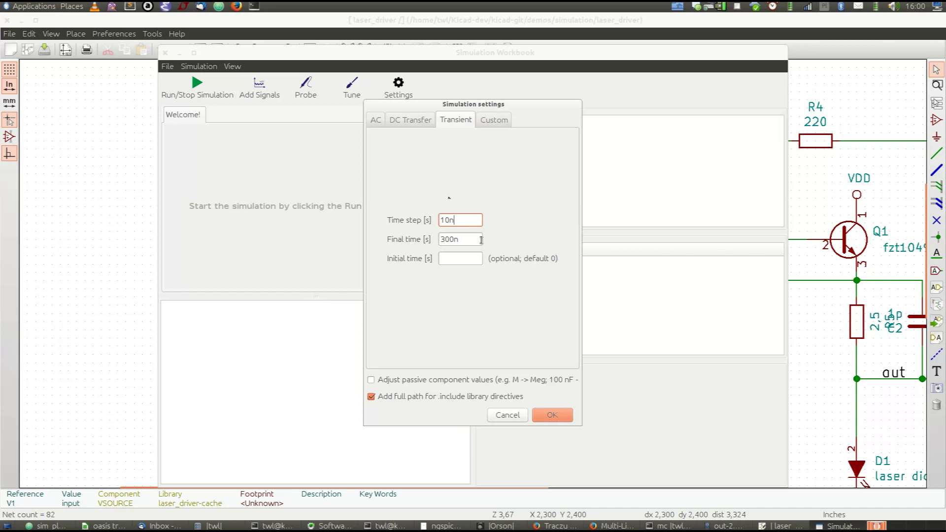
pyautogui.click(561, 420)
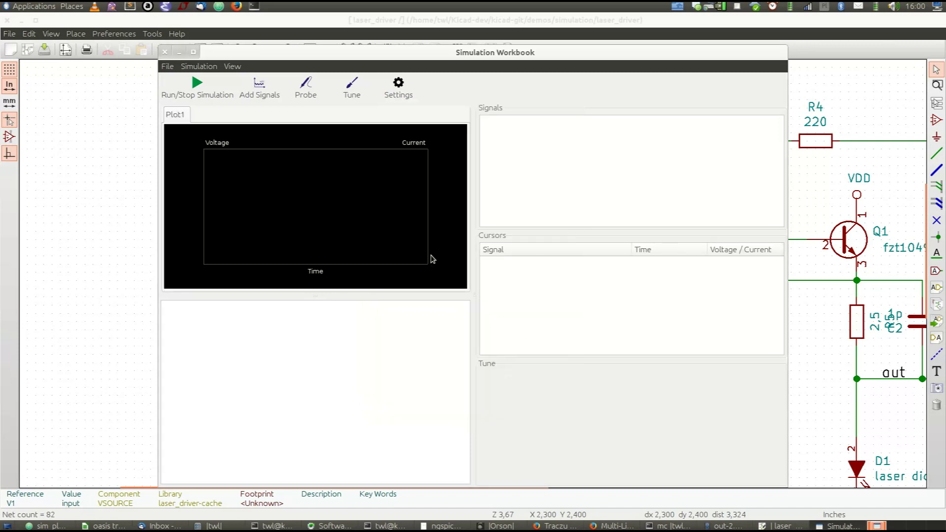
# Enlarge the plot area and run the transient simulation
pyautogui.moveTo(472, 160); pyautogui.dragTo(620, 139)
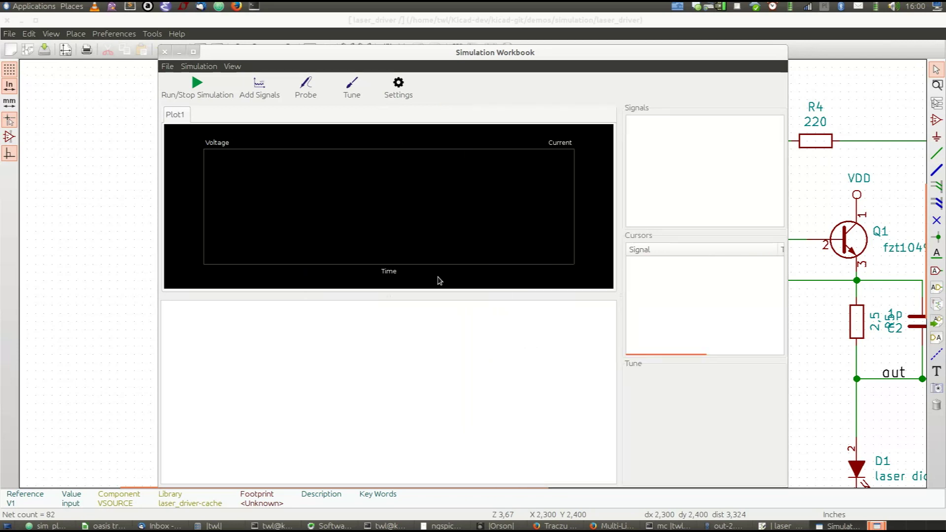
pyautogui.moveTo(413, 294); pyautogui.dragTo(413, 466)
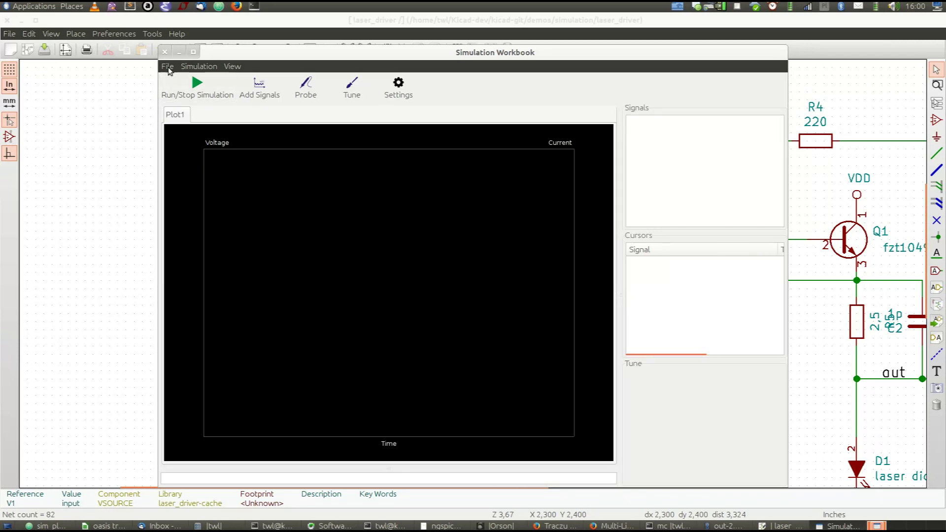
pyautogui.click(178, 90)
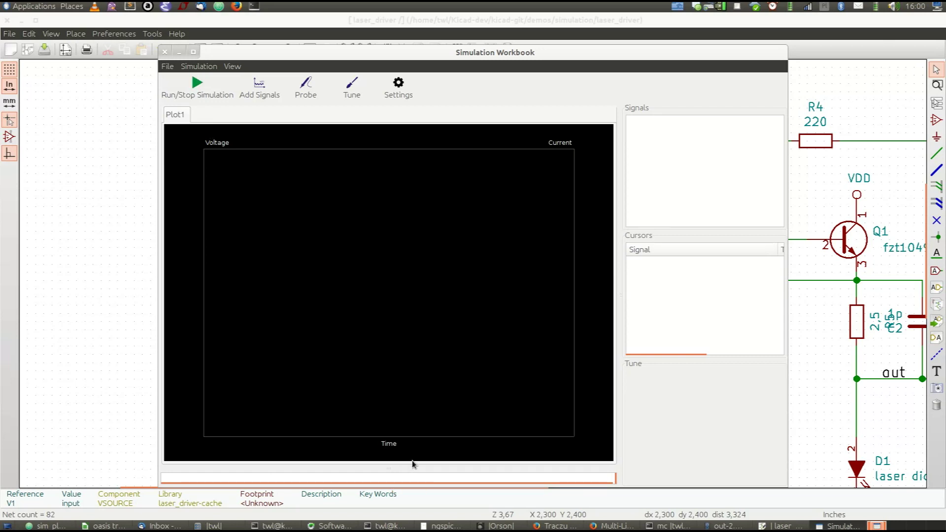
pyautogui.moveTo(412, 461); pyautogui.dragTo(419, 398)
# Add V(/in), V(/out) and Id(D1) traces to Plot1
pyautogui.hotkey('ctrl', 'a')
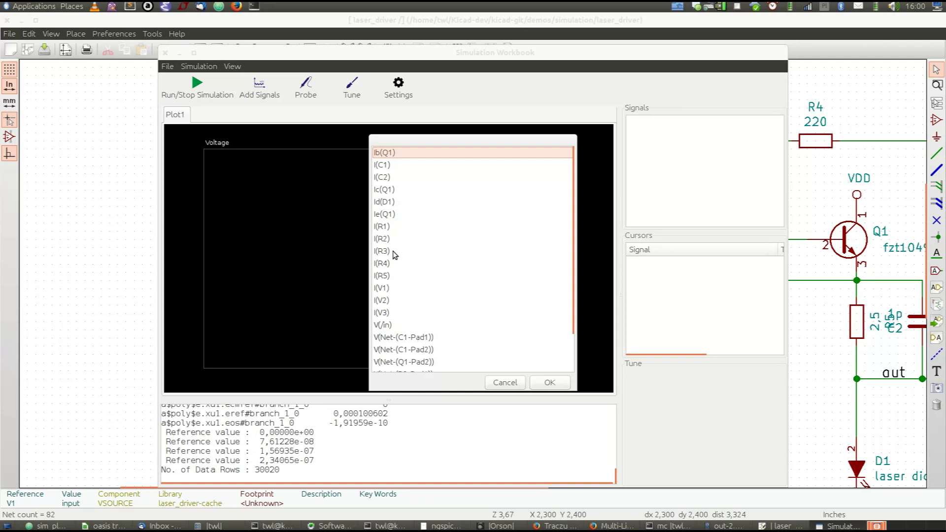
pyautogui.scroll(-1, 396, 291)
pyautogui.click(395, 296)
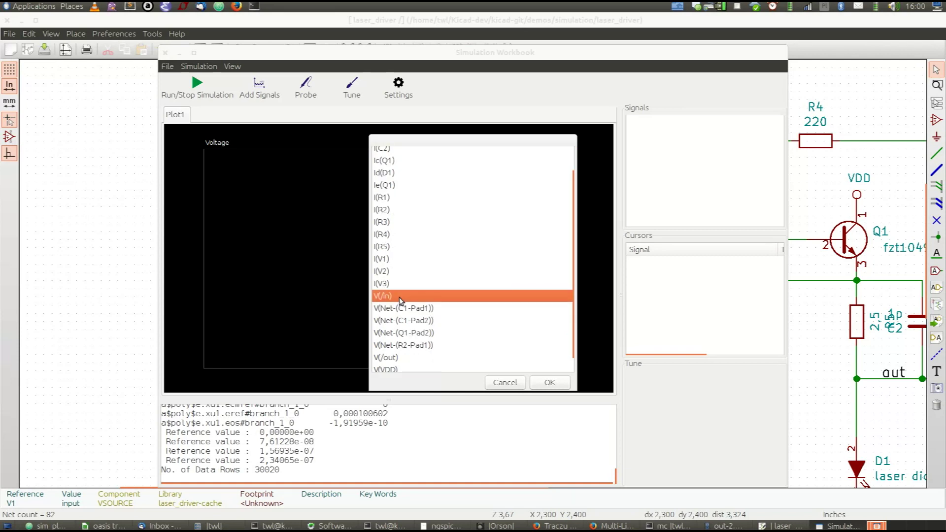
pyautogui.doubleClick(393, 297)
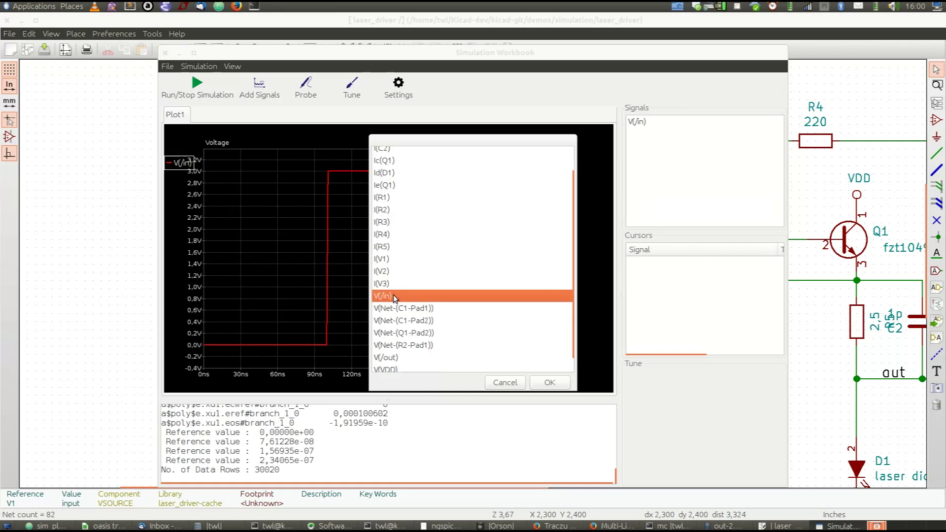
pyautogui.doubleClick(404, 357)
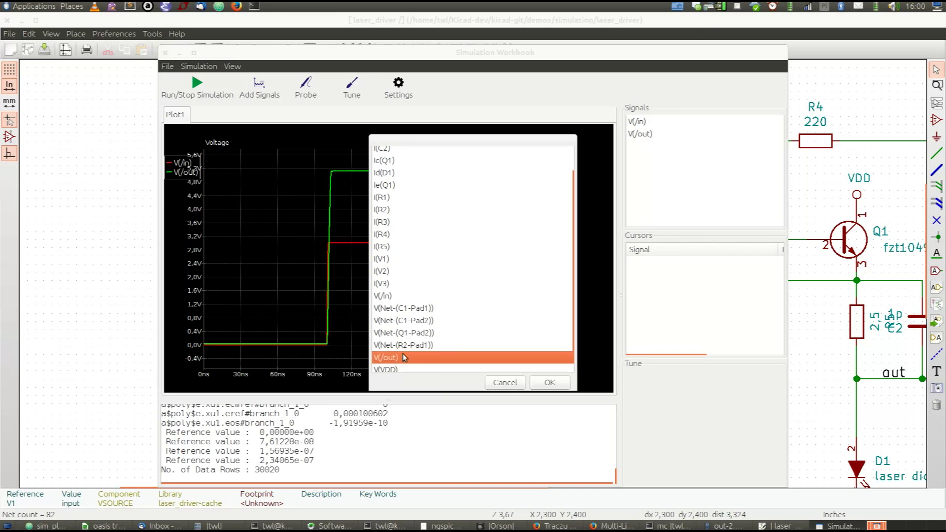
pyautogui.doubleClick(392, 174)
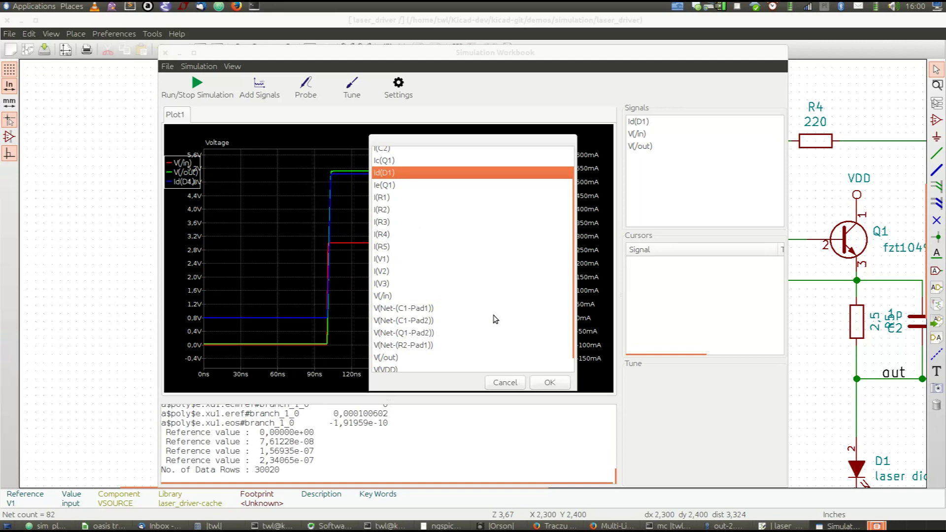
pyautogui.click(544, 382)
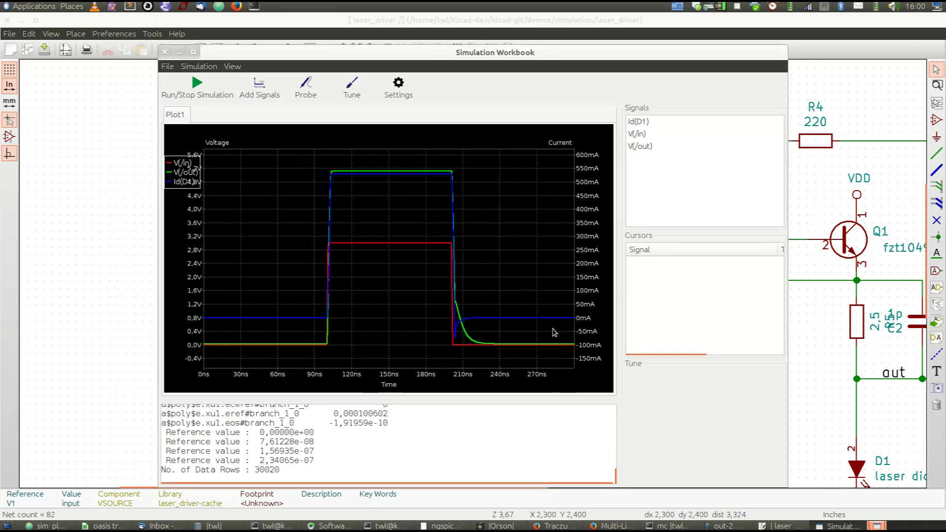
# Maximize the Simulation Workbook and zoom Plot1 onto the 91–108 ns rising edge
pyautogui.moveTo(465, 53); pyautogui.dragTo(324, 27)
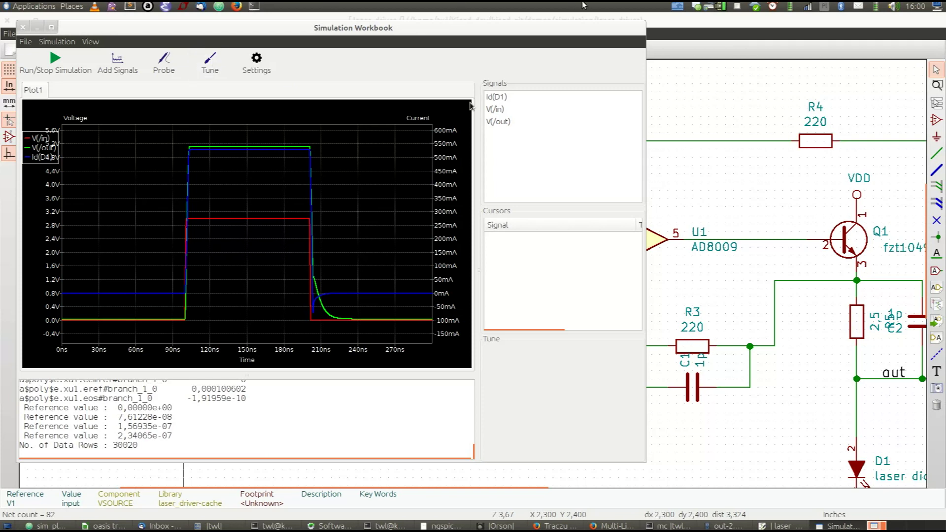
pyautogui.doubleClick(458, 30)
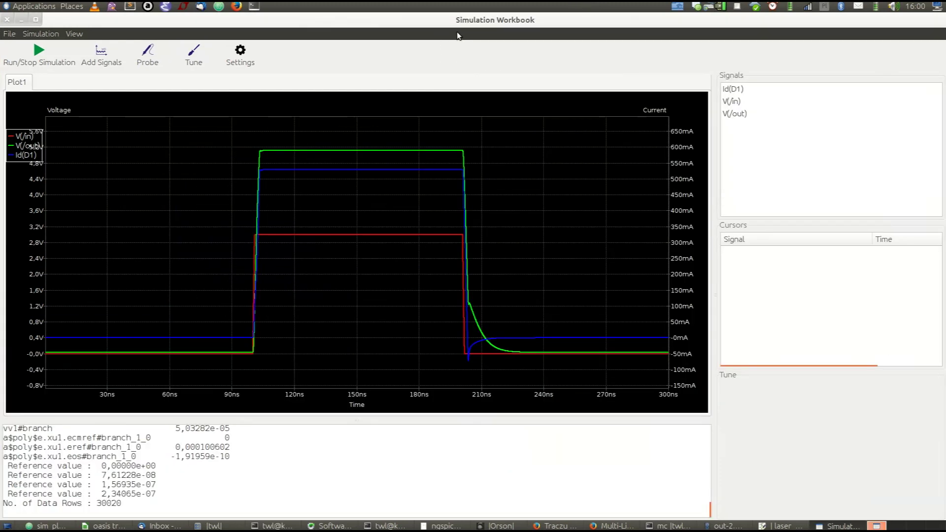
pyautogui.click(9, 34)
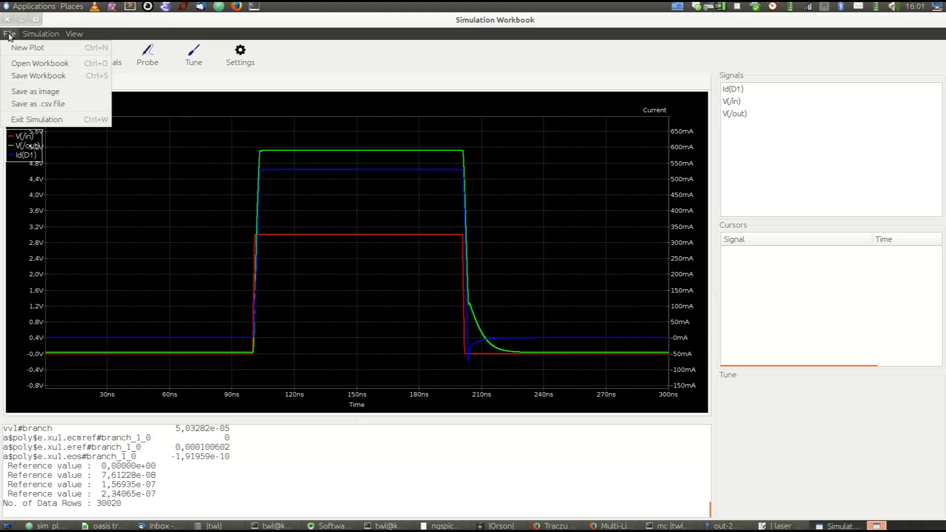
pyautogui.moveTo(74, 33)
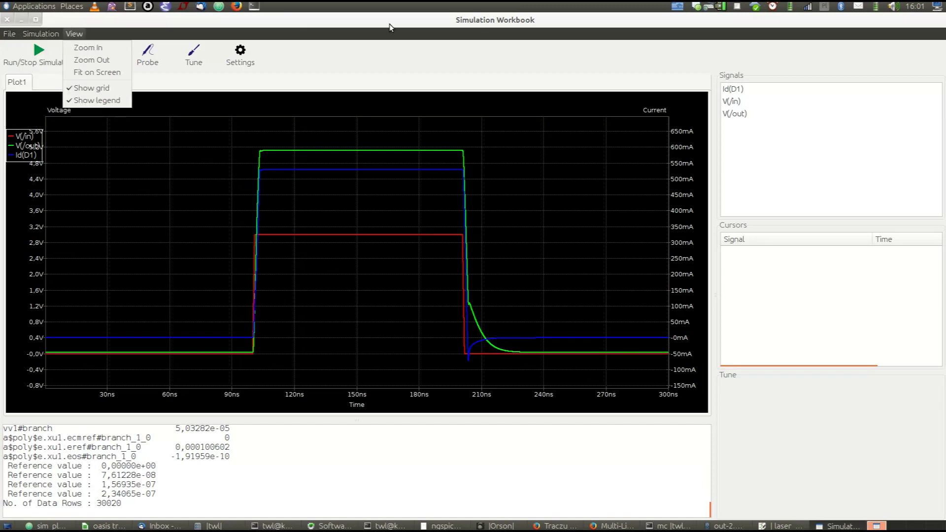
pyautogui.click(336, 191)
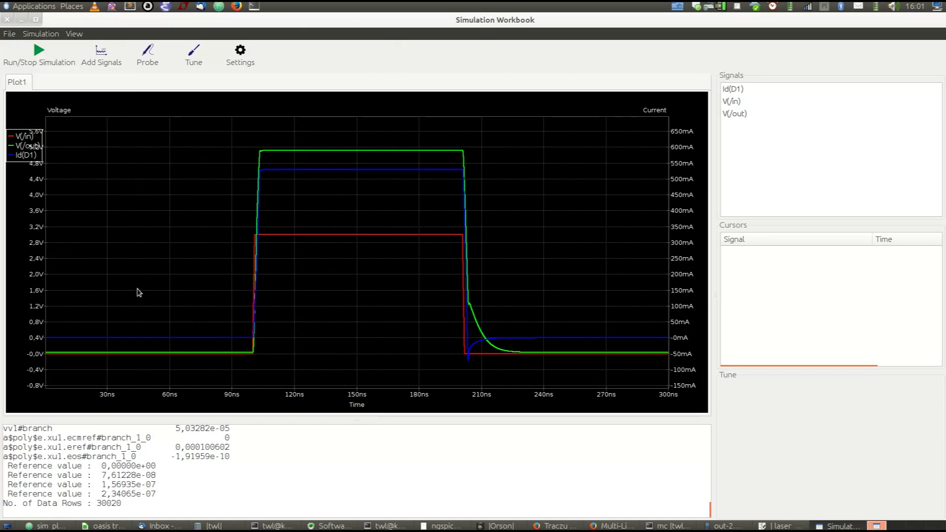
pyautogui.moveTo(234, 133); pyautogui.dragTo(270, 366)
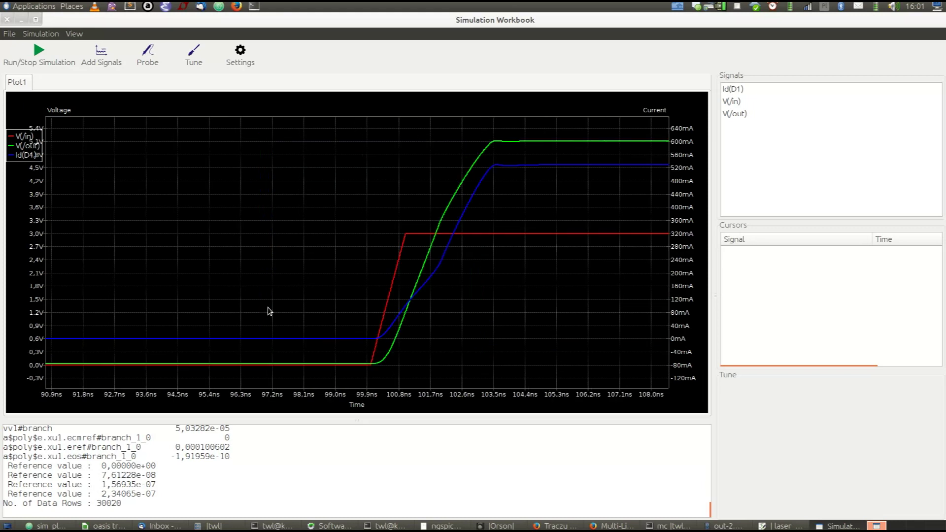
# Create a new plot and run an AC analysis of 1000 points from 10 Hz to 1G
pyautogui.click(13, 34)
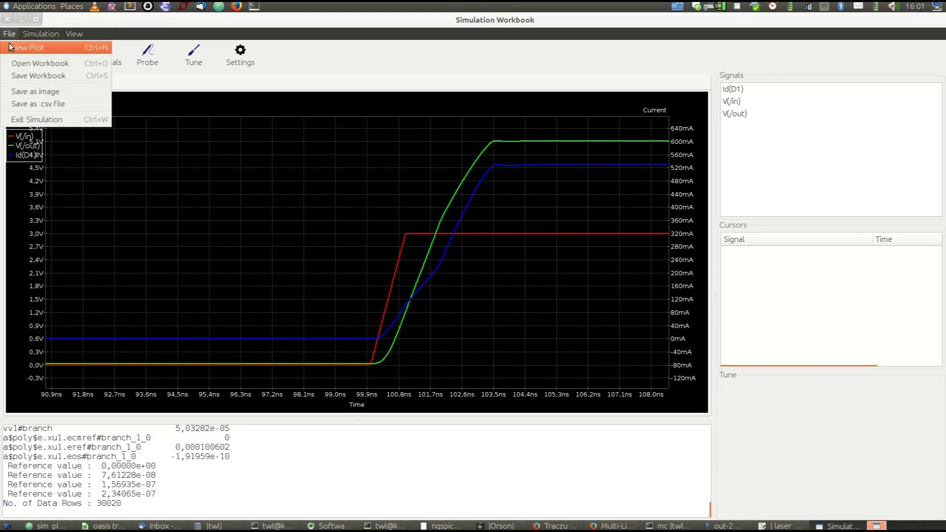
pyautogui.click(10, 46)
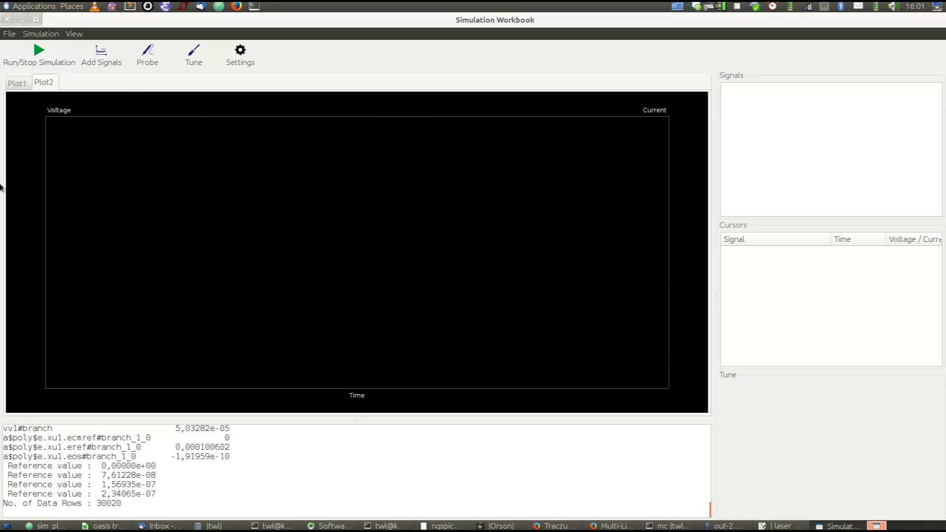
pyautogui.click(10, 34)
pyautogui.click(242, 57)
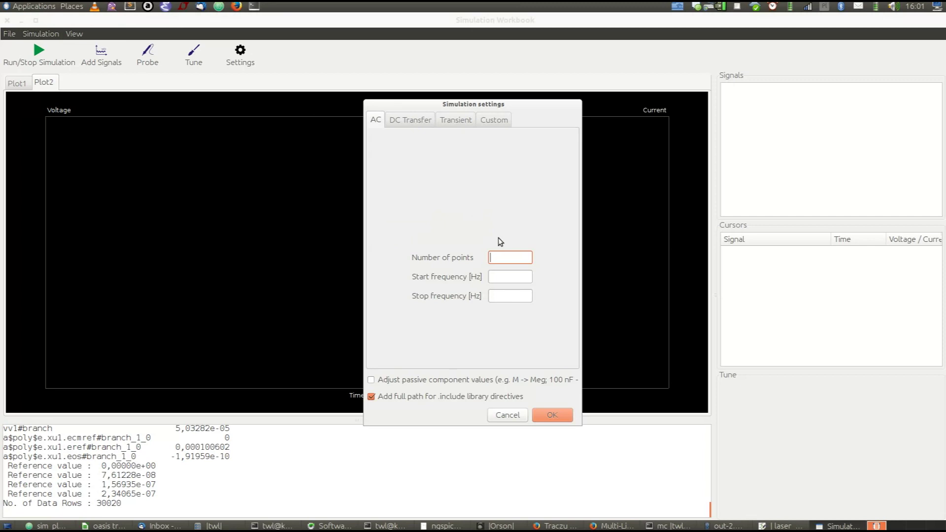
pyautogui.write('1000')
pyautogui.press('Tab')
pyautogui.write('10')
pyautogui.press('Tab')
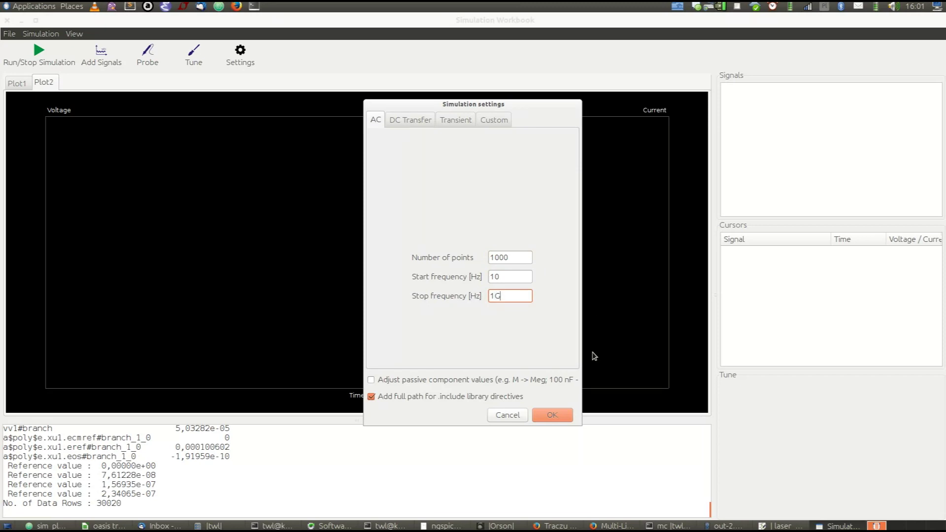
pyautogui.click(567, 415)
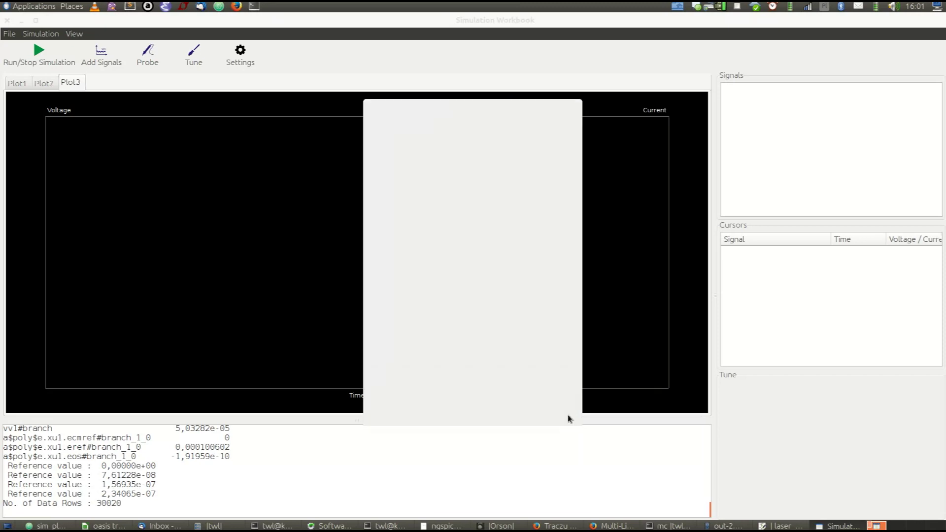
pyautogui.click(40, 61)
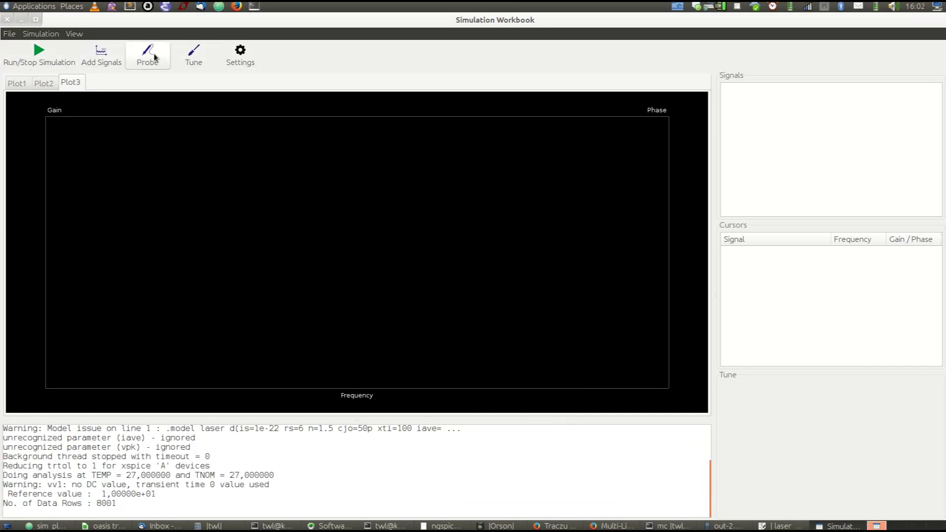
# Add V(/out) magnitude and phase to Plot3
pyautogui.click(122, 61)
pyautogui.doubleClick(397, 223)
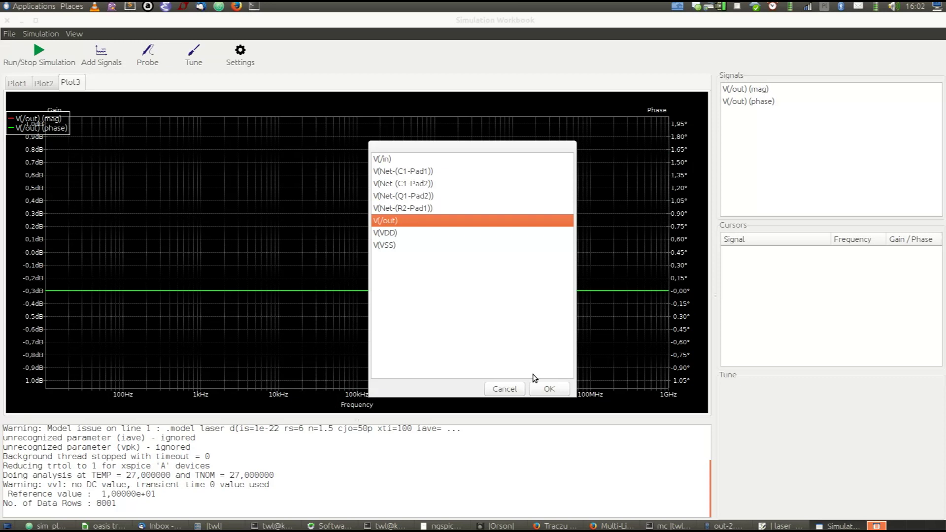
pyautogui.click(515, 389)
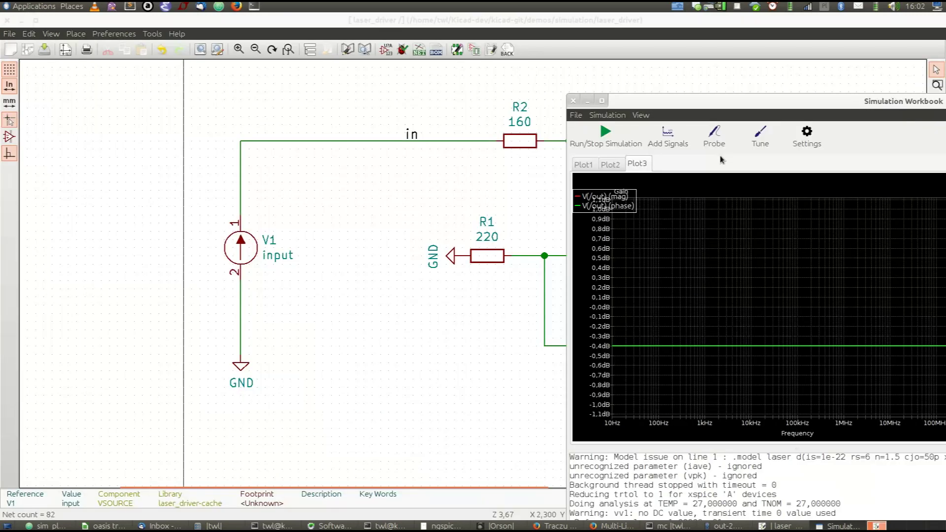
# Give source V1's Spice model an AC magnitude of 1
pyautogui.doubleClick(461, 22)
pyautogui.click(545, 227)
pyautogui.doubleClick(241, 250)
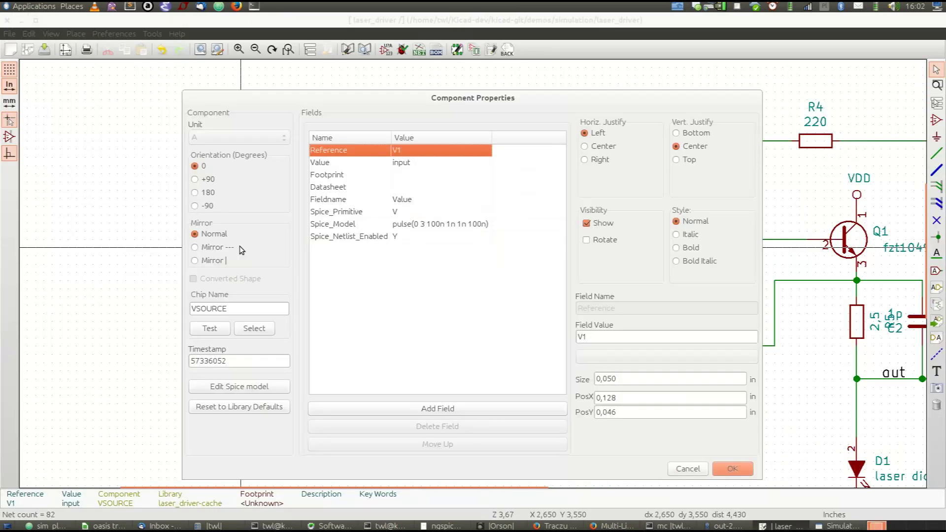
pyautogui.click(250, 387)
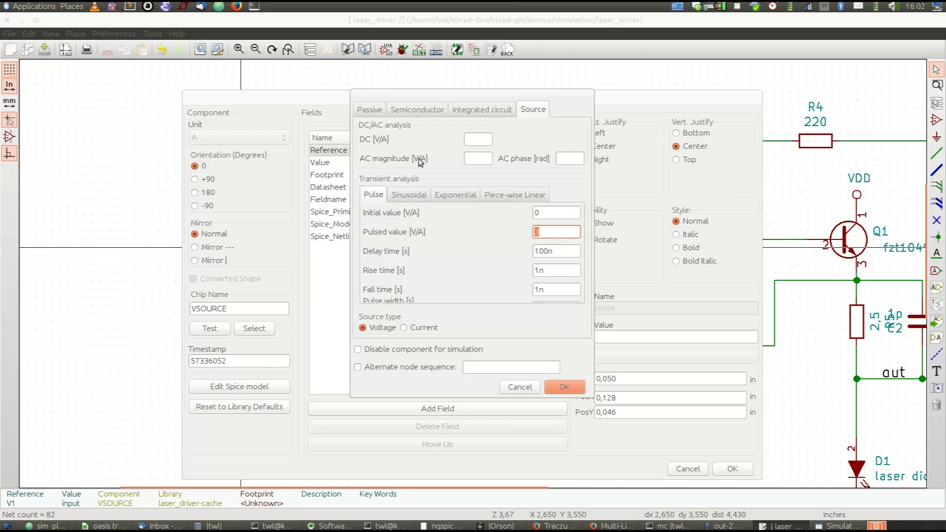
pyautogui.click(488, 159)
pyautogui.write('1')
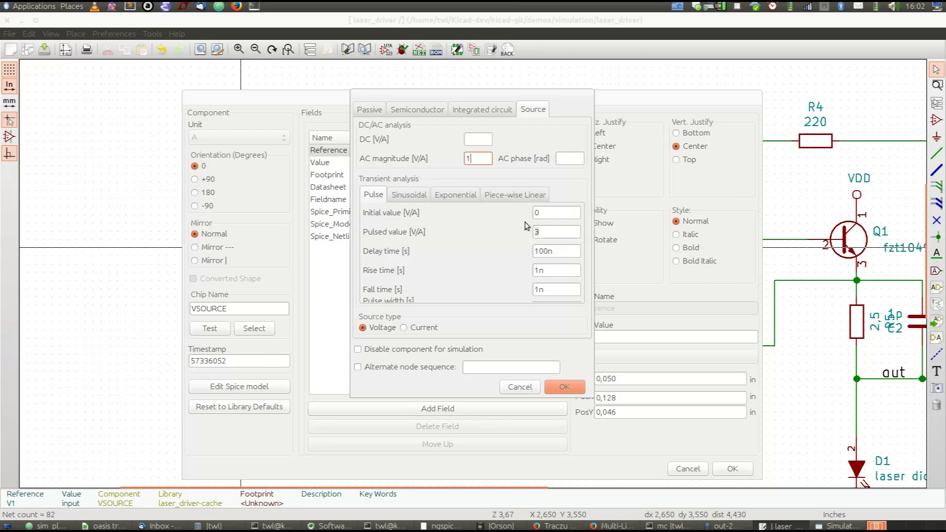
pyautogui.click(562, 389)
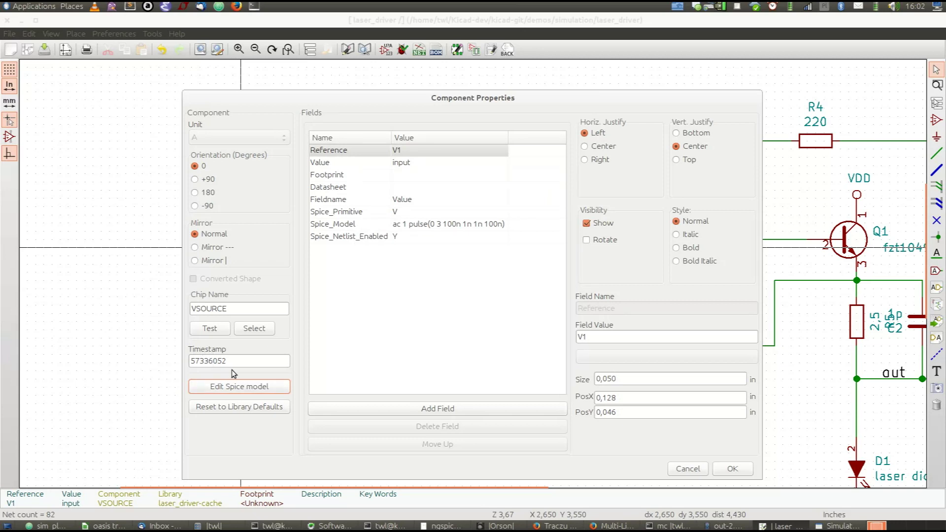
pyautogui.click(734, 469)
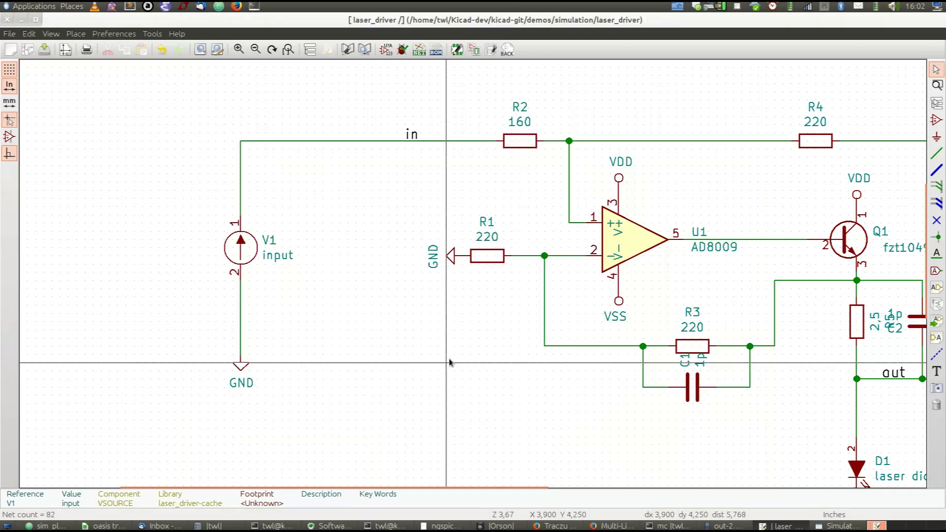
pyautogui.hotkey('alt', 'Tab')
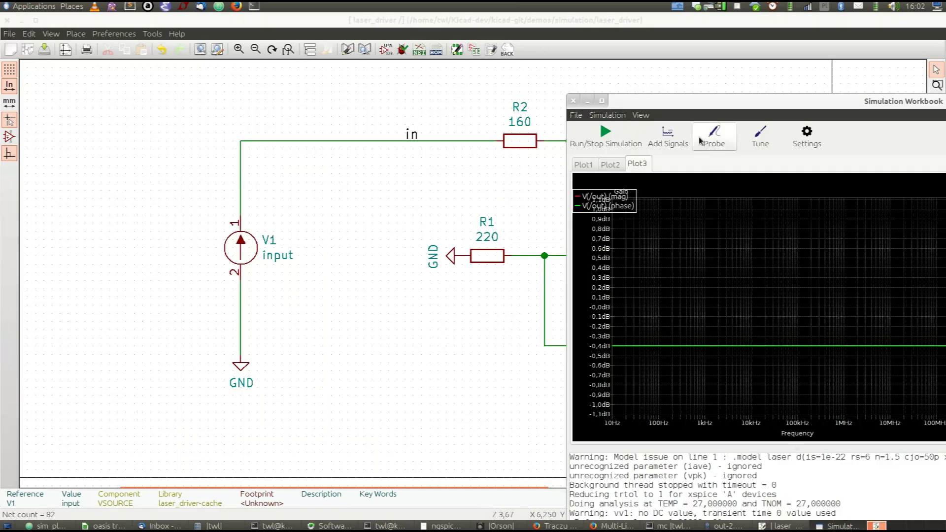
# Rerun the AC simulation to draw the V(/out) Bode plot, then return to Plot1
pyautogui.doubleClick(681, 100)
pyautogui.click(20, 60)
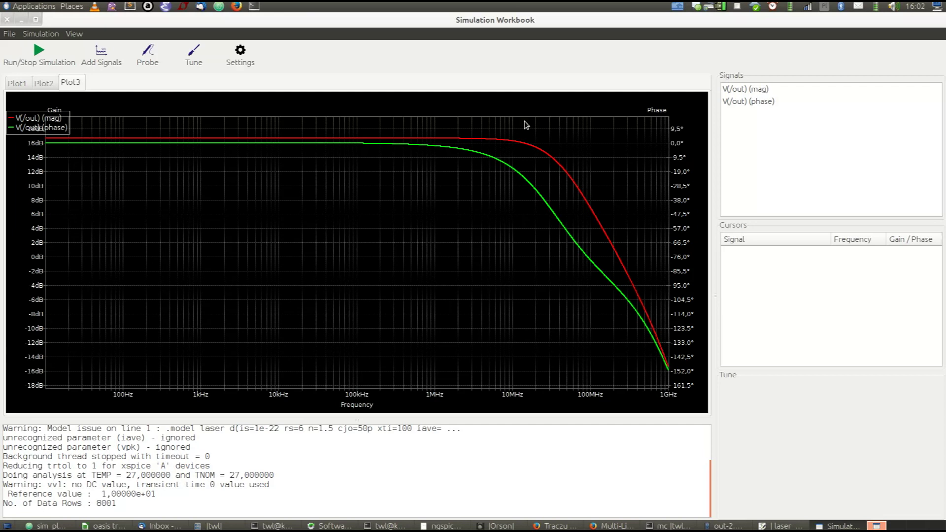
pyautogui.click(10, 85)
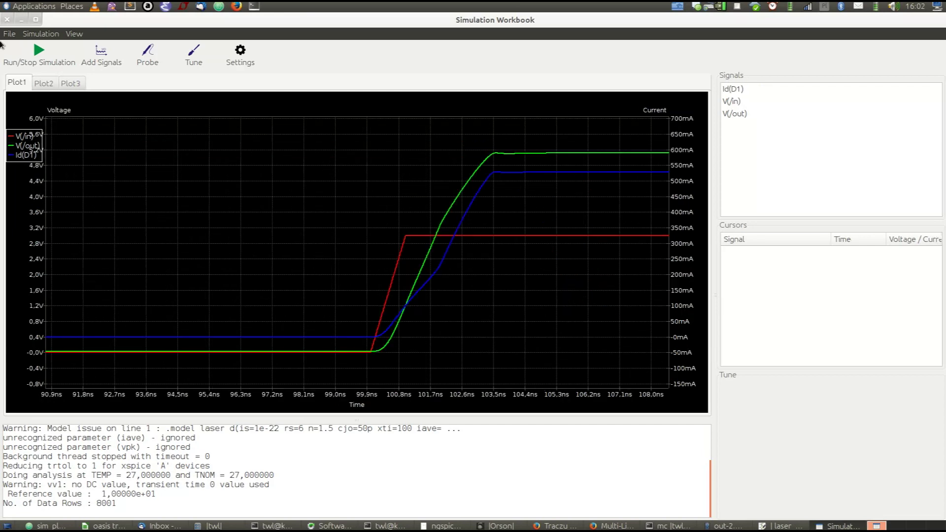
# Open the workbook's File menu showing image and CSV export options
pyautogui.click(7, 35)
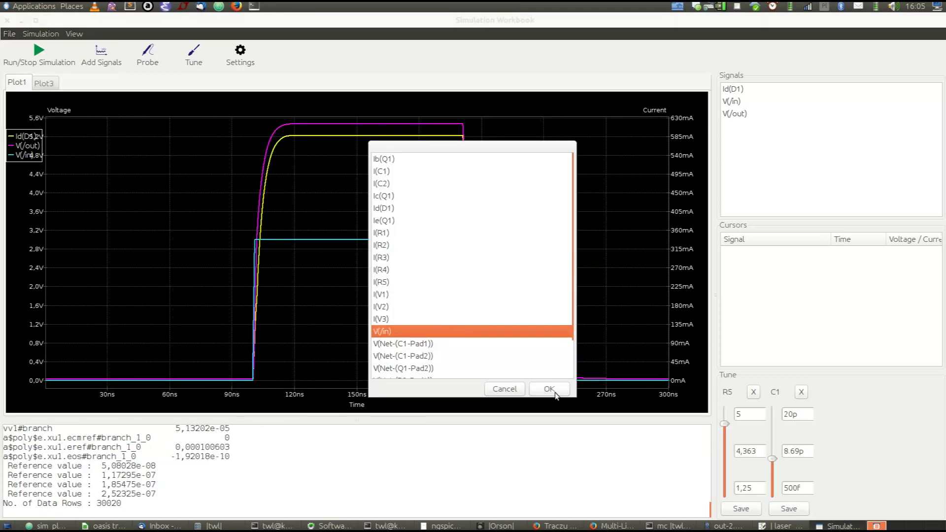
# Confirm the signal selection dialog
pyautogui.click(549, 390)
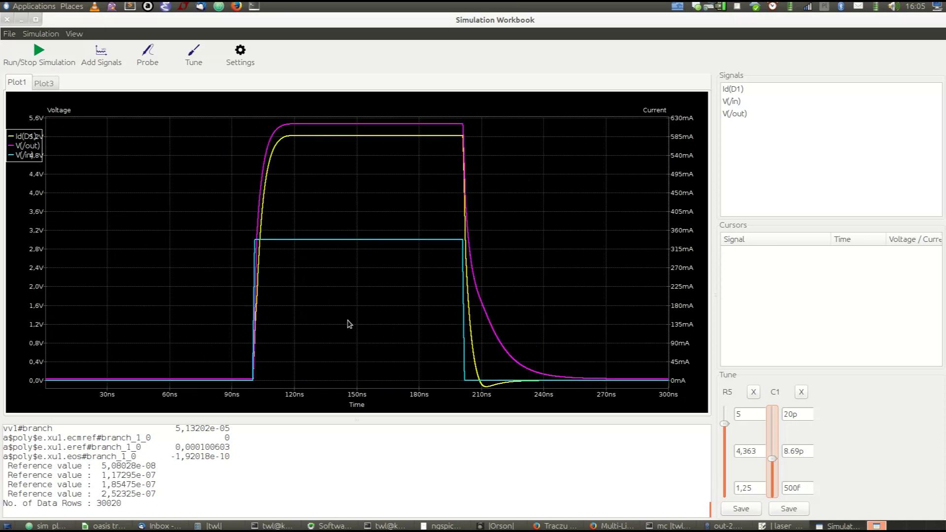